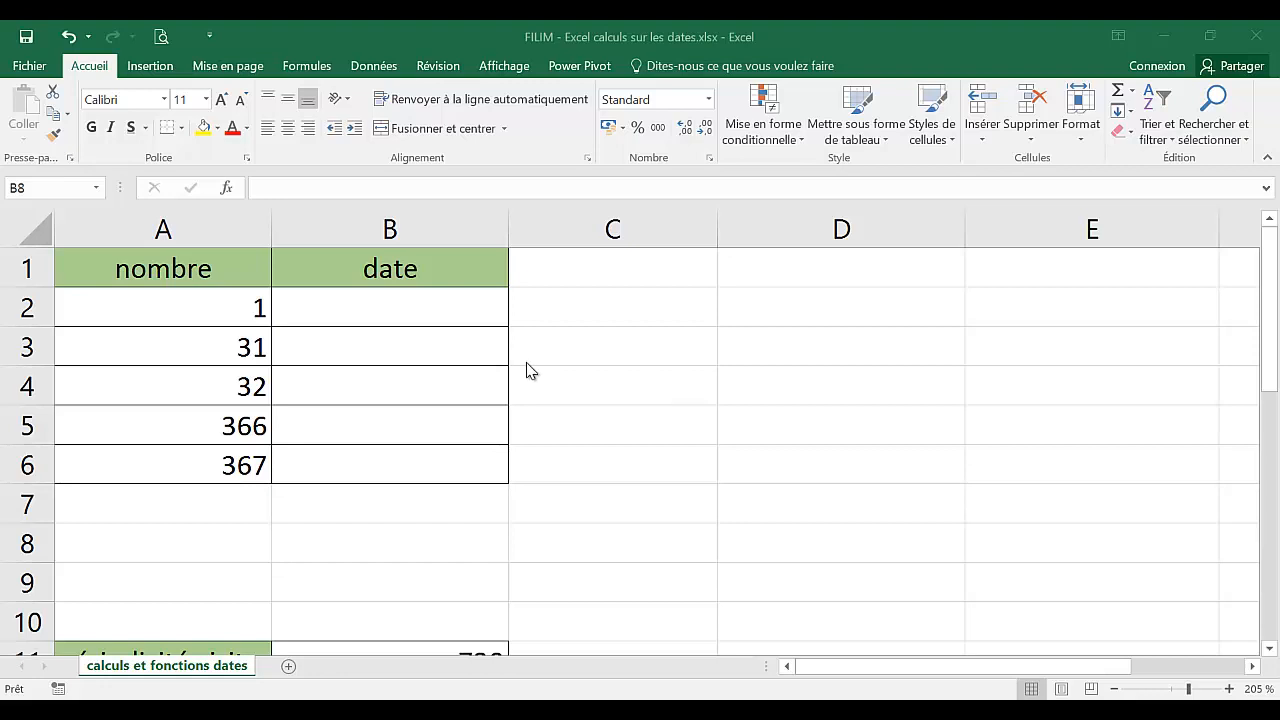
Copy the numbers in A2:A6 into the date column B2:B6.
{"action": "left_click", "coordinate": [443, 348]}
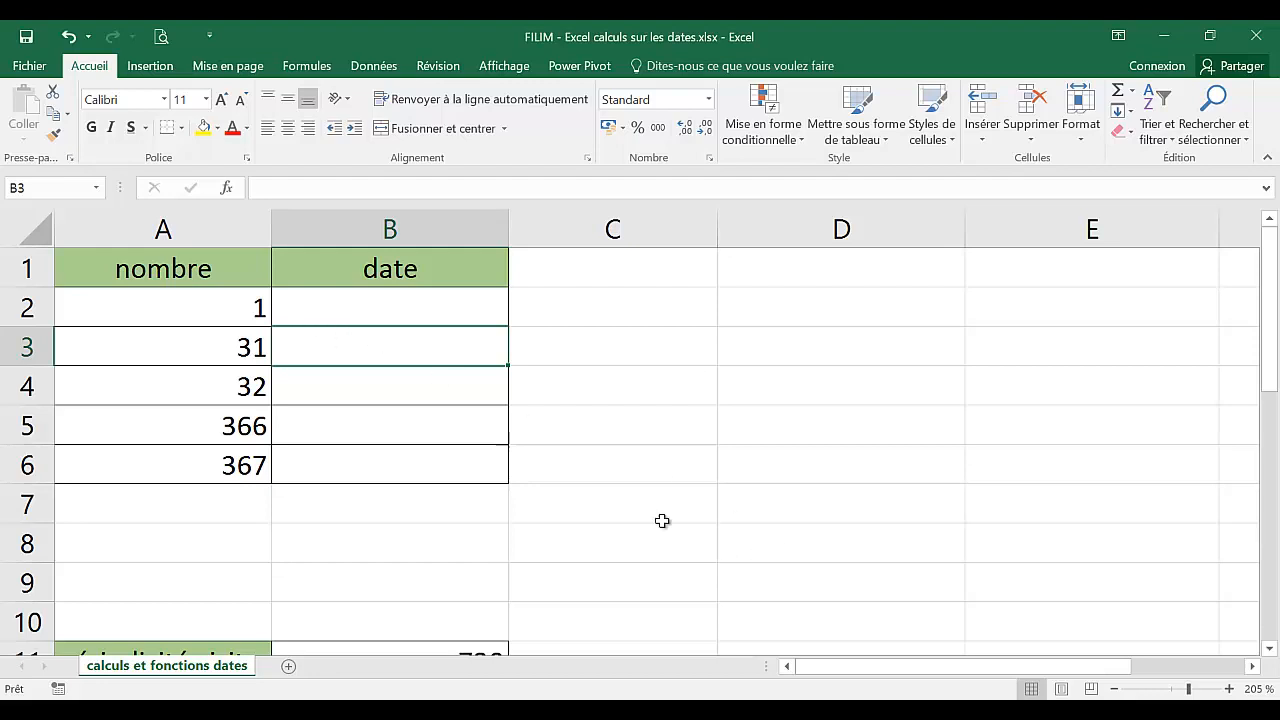
{"action": "scroll", "coordinate": [346, 463], "scroll_direction": "up", "scroll_amount": 3}
{"action": "scroll", "coordinate": [343, 471], "scroll_direction": "up", "scroll_amount": 1}
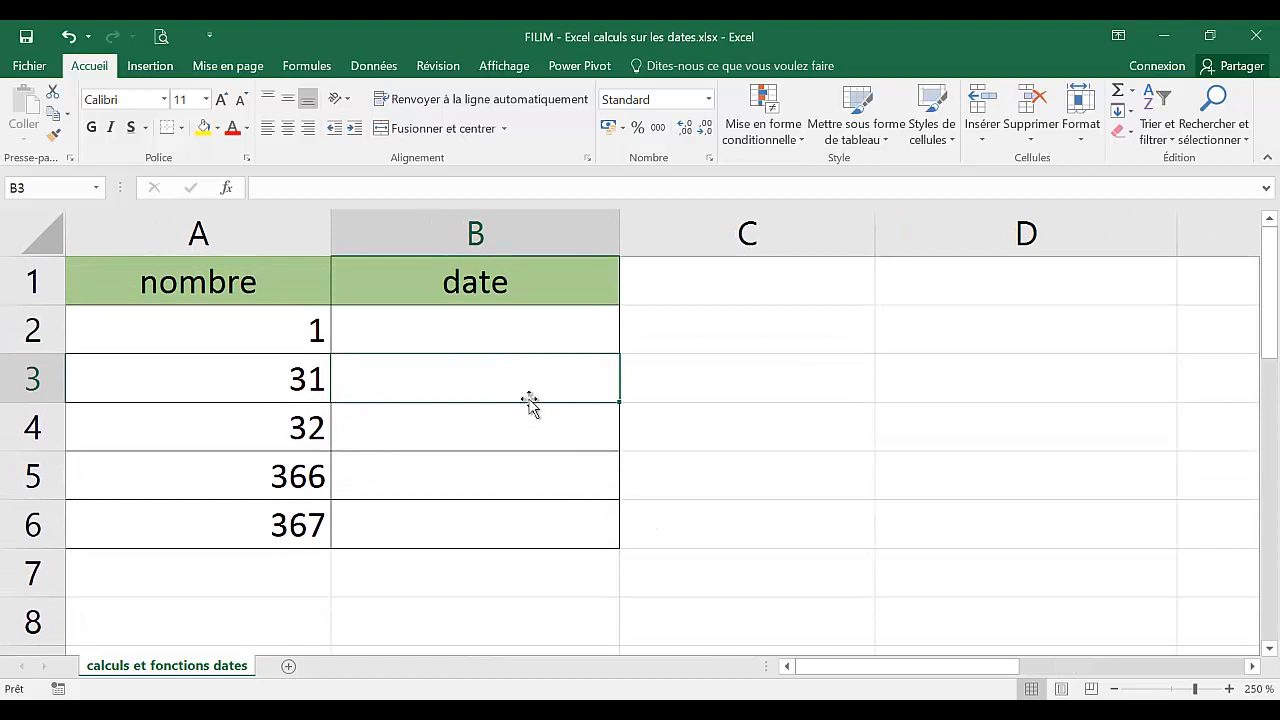
{"action": "left_click", "coordinate": [503, 341]}
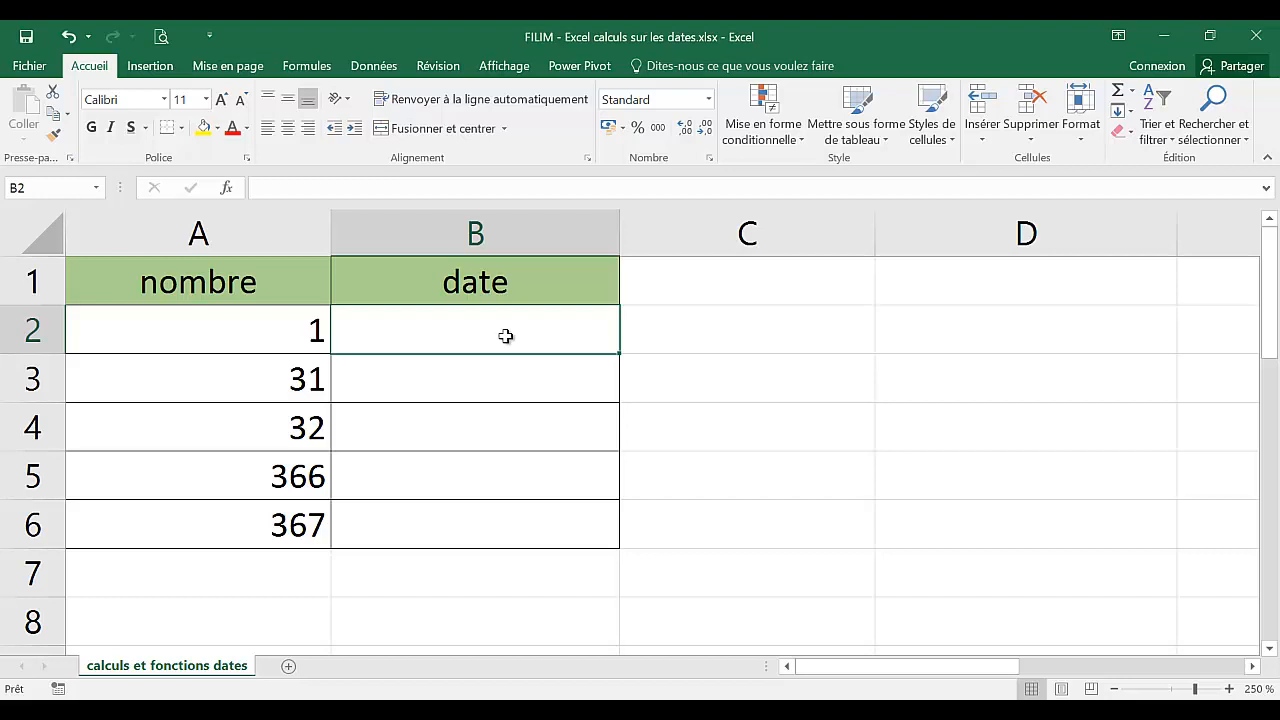
{"action": "left_click_drag", "start_coordinate": [263, 329], "coordinate": [243, 501]}
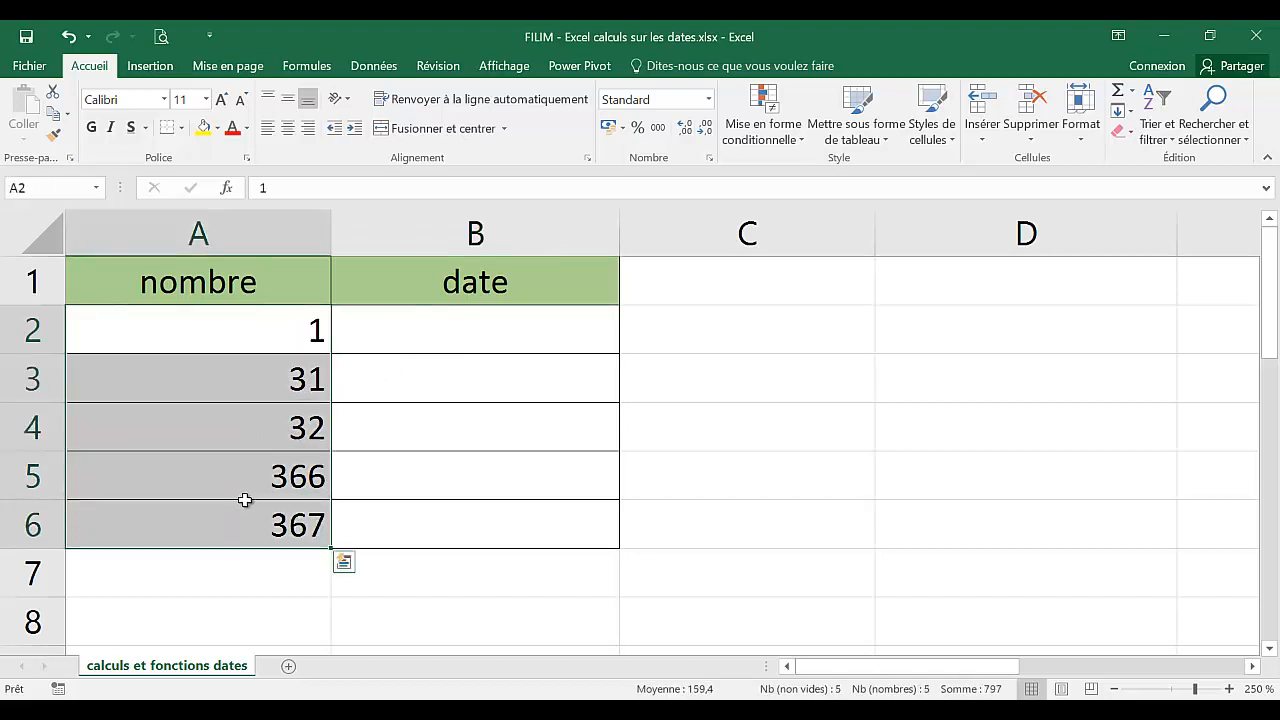
{"action": "key", "text": "ctrl+c"}
{"action": "left_click", "coordinate": [416, 333]}
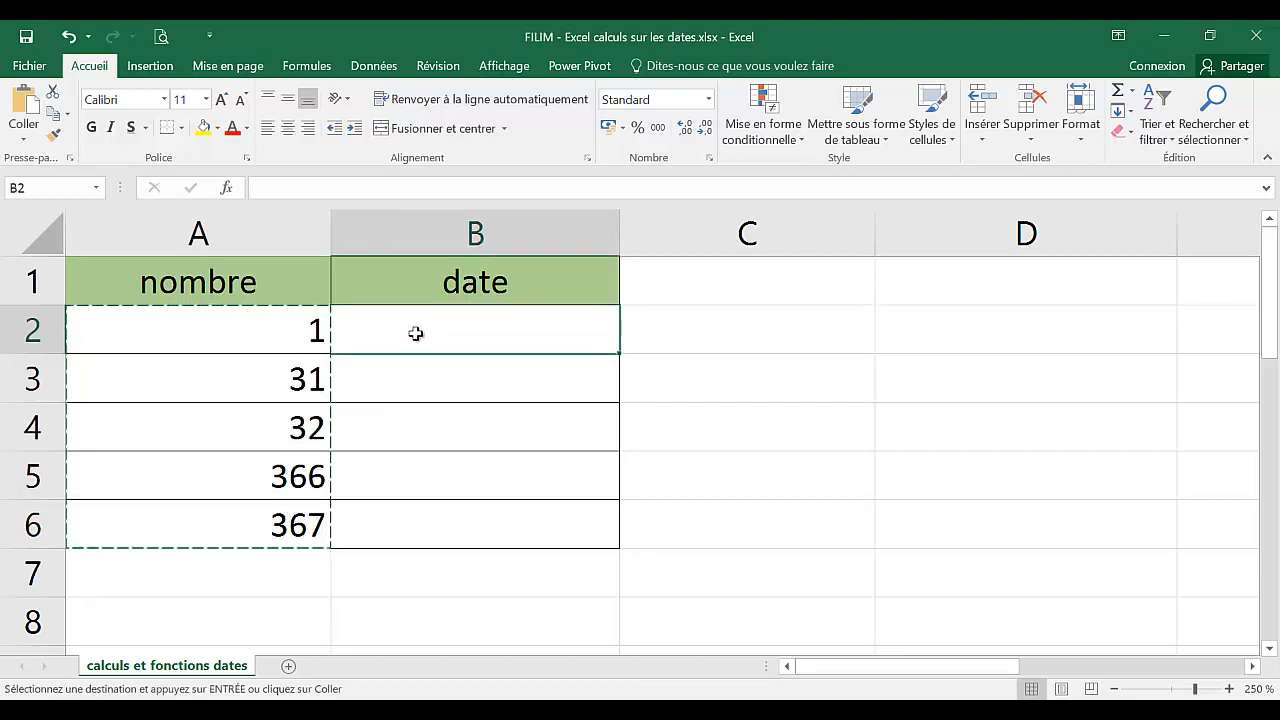
{"action": "key", "text": "ctrl+v"}
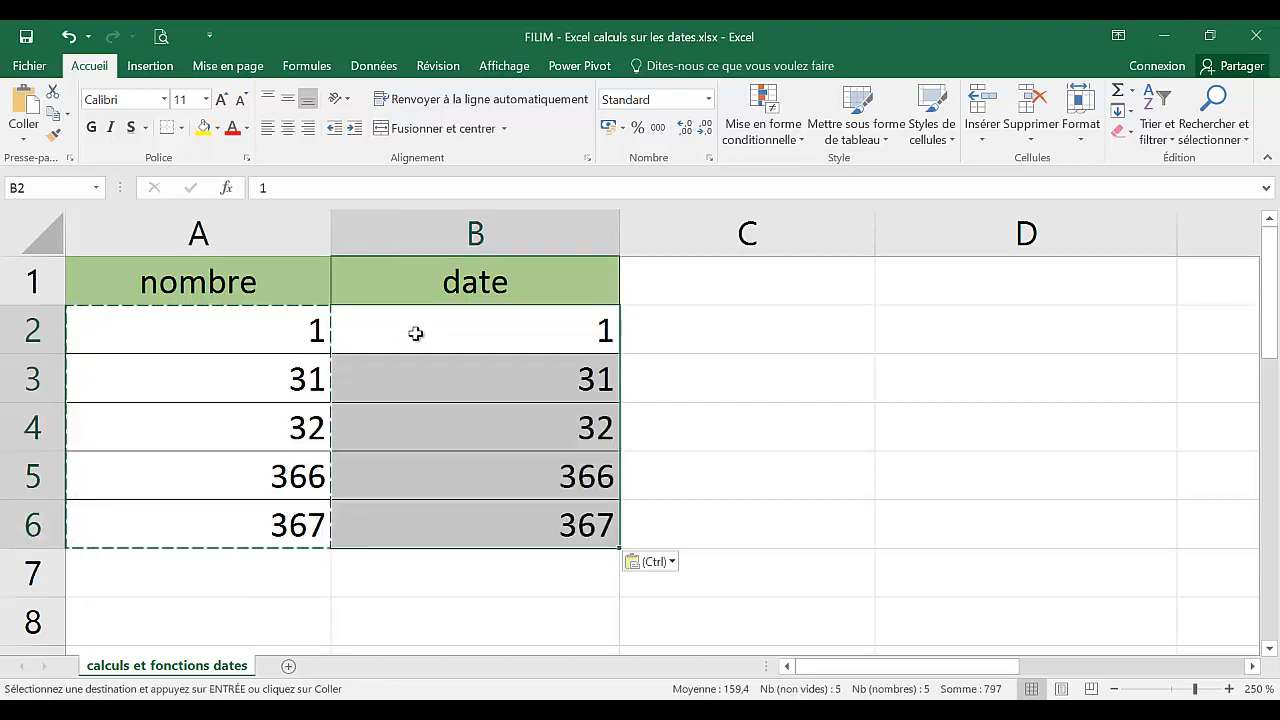
{"action": "left_click", "coordinate": [707, 390]}
{"action": "key", "text": "Escape"}
Apply the Date courte number format to cell B2.
{"action": "left_click", "coordinate": [491, 334]}
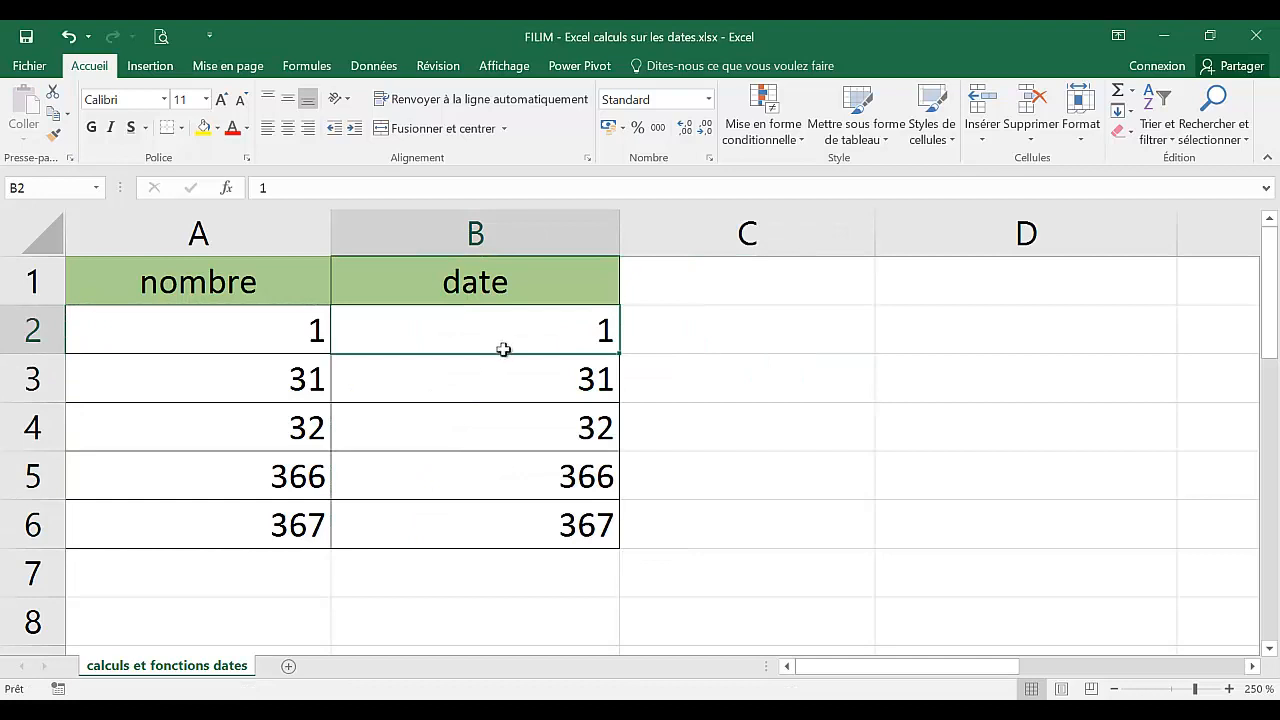
{"action": "left_click", "coordinate": [508, 375]}
{"action": "left_click", "coordinate": [503, 428]}
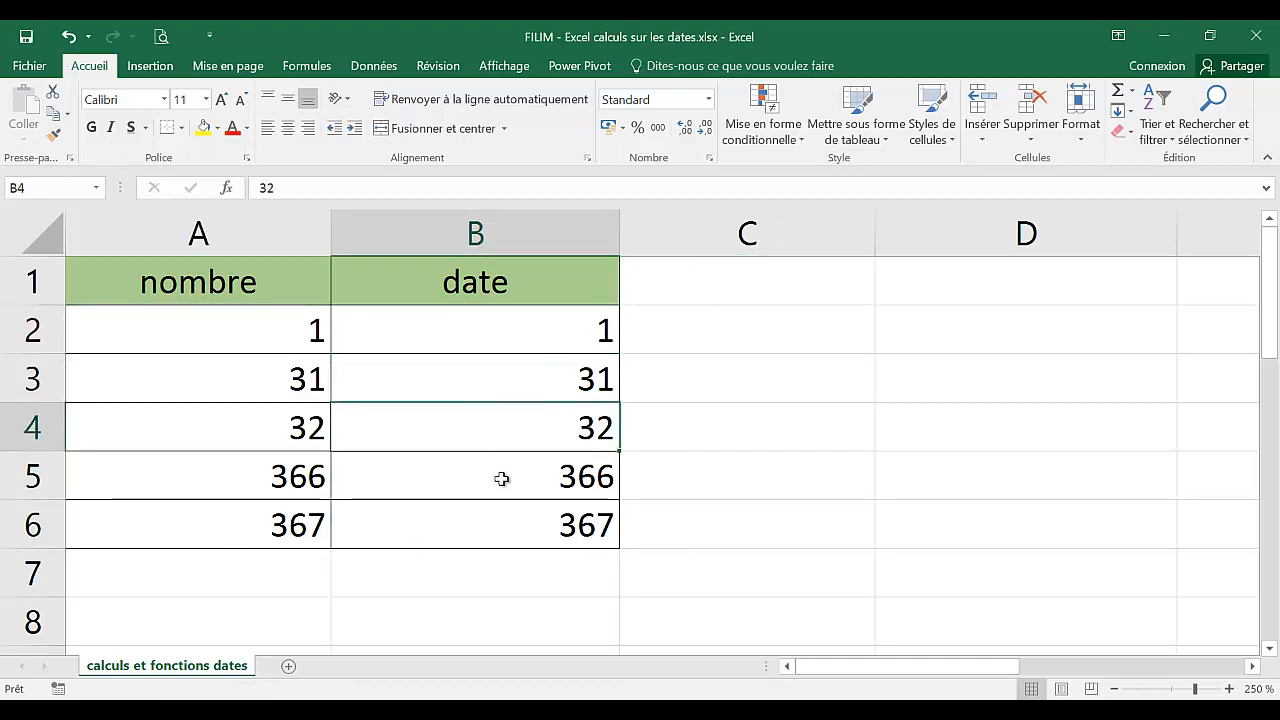
{"action": "left_click", "coordinate": [501, 479]}
{"action": "left_click", "coordinate": [491, 523]}
{"action": "left_click", "coordinate": [509, 333]}
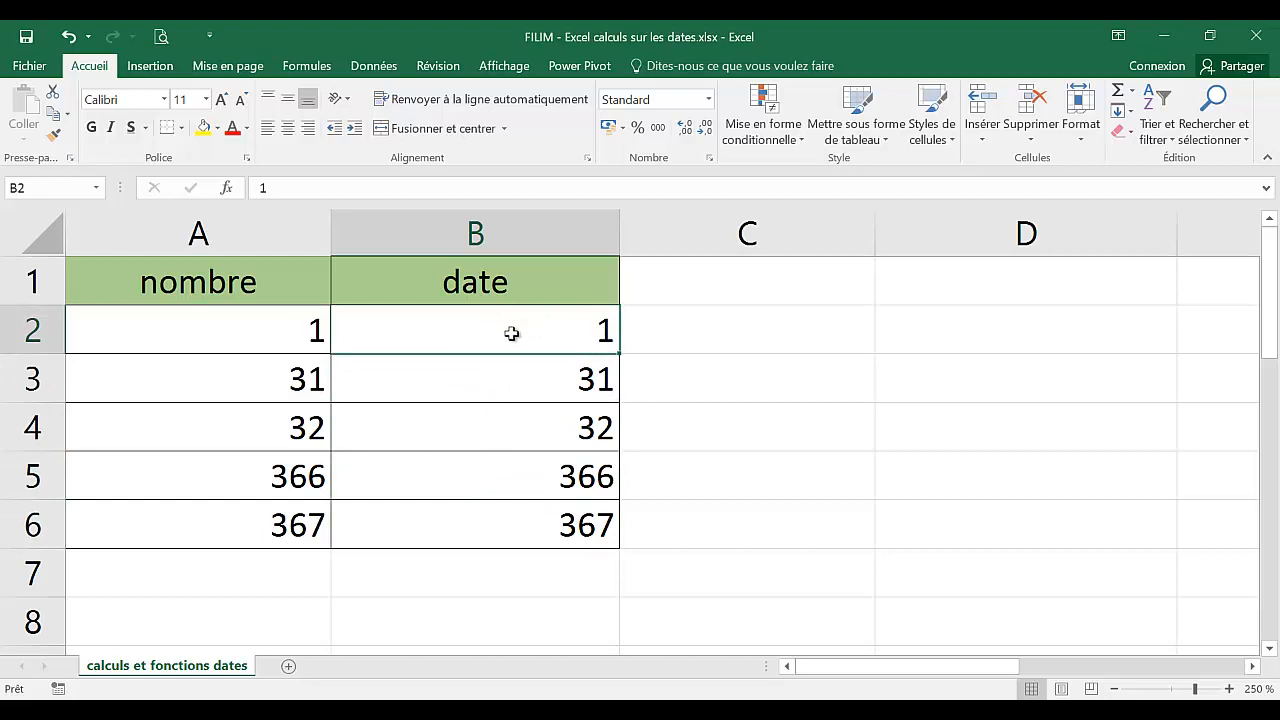
{"action": "left_click", "coordinate": [708, 100]}
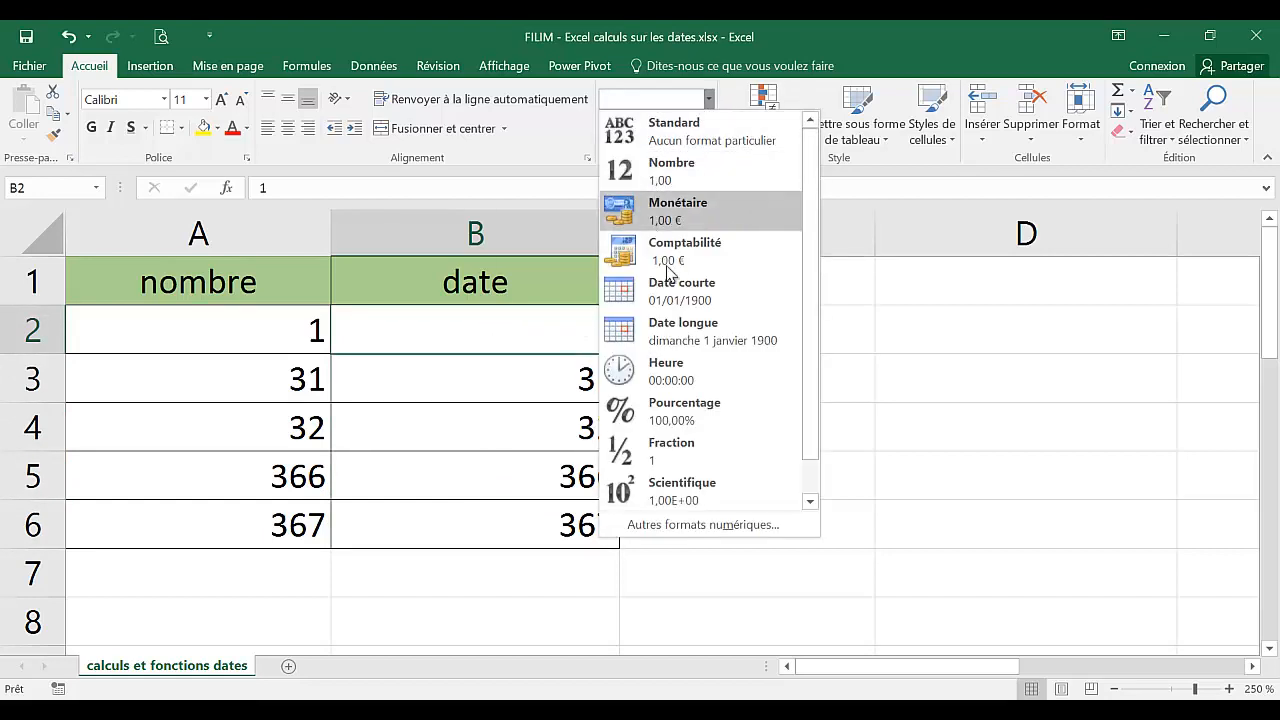
{"action": "left_click", "coordinate": [675, 300]}
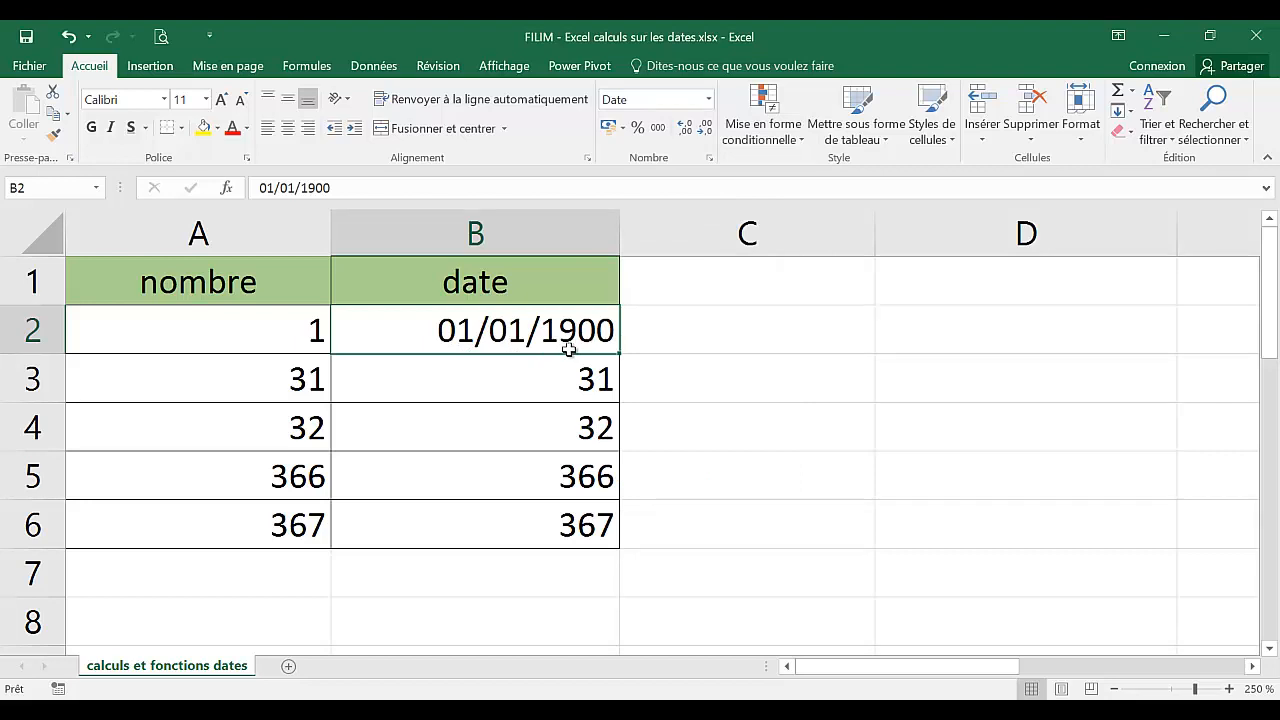
Apply the Date courte number format to cell B3.
{"action": "left_click", "coordinate": [540, 379]}
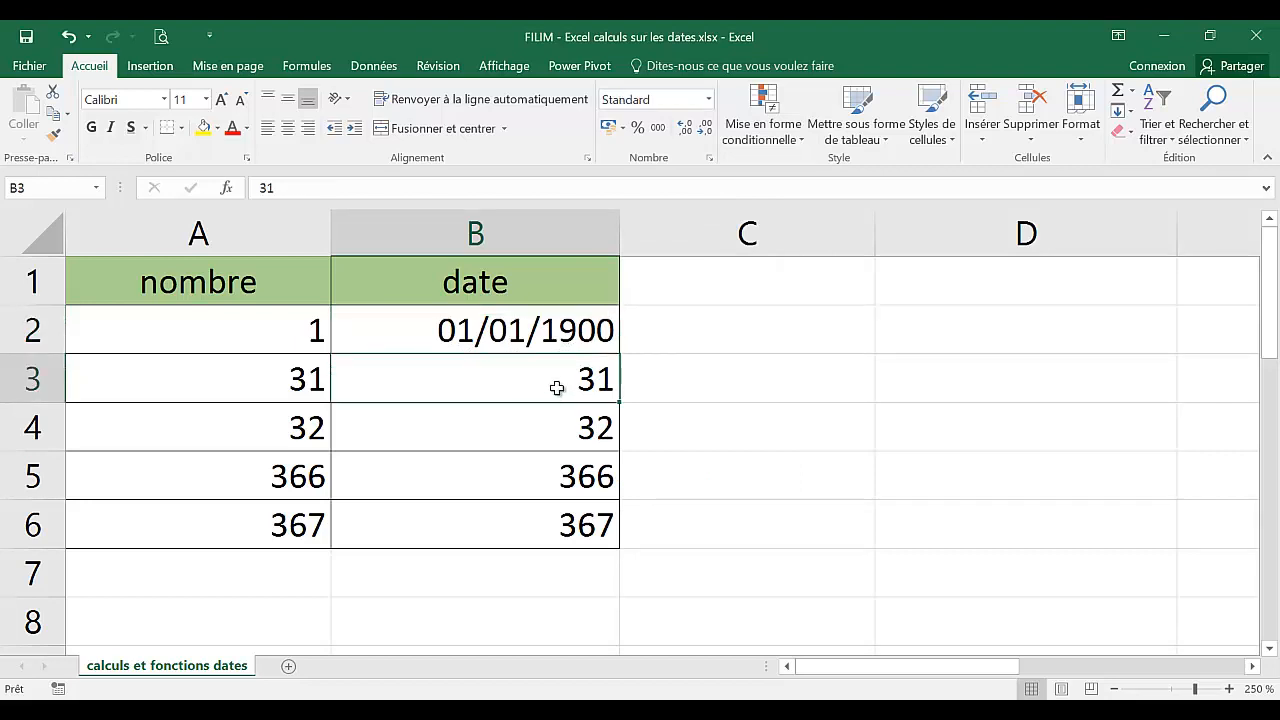
{"action": "left_click", "coordinate": [709, 100]}
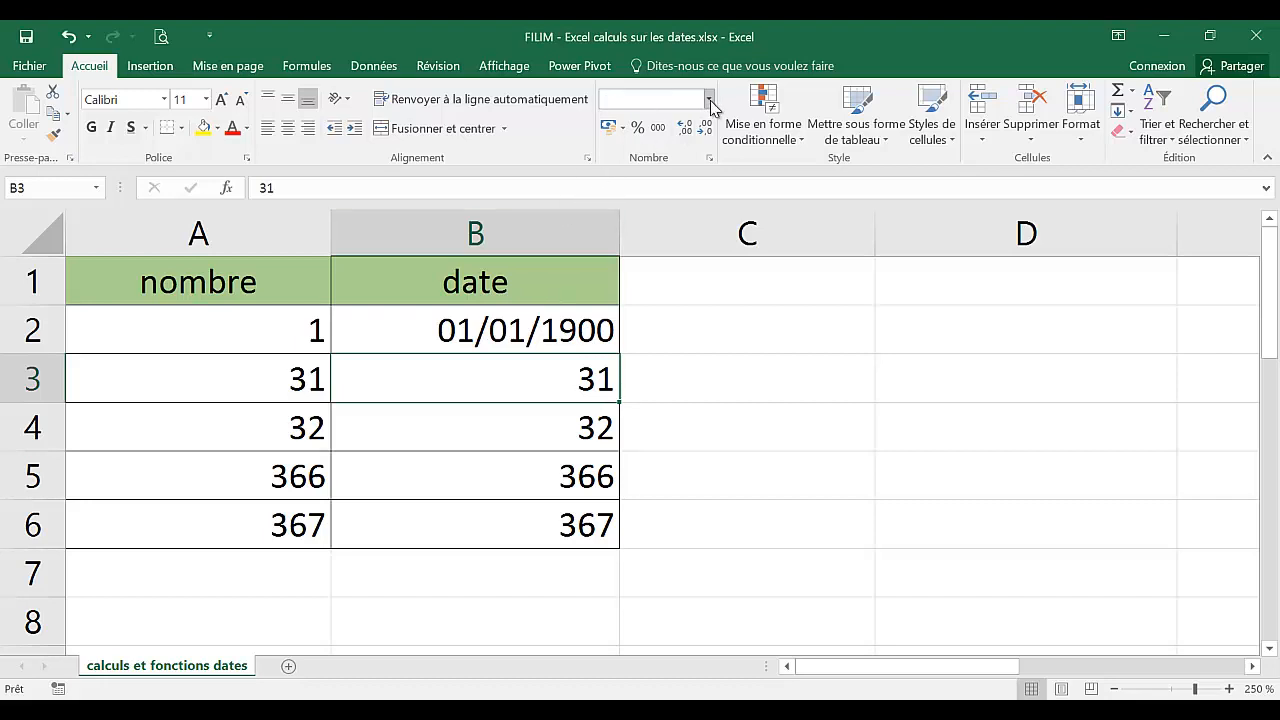
{"action": "left_click", "coordinate": [664, 302]}
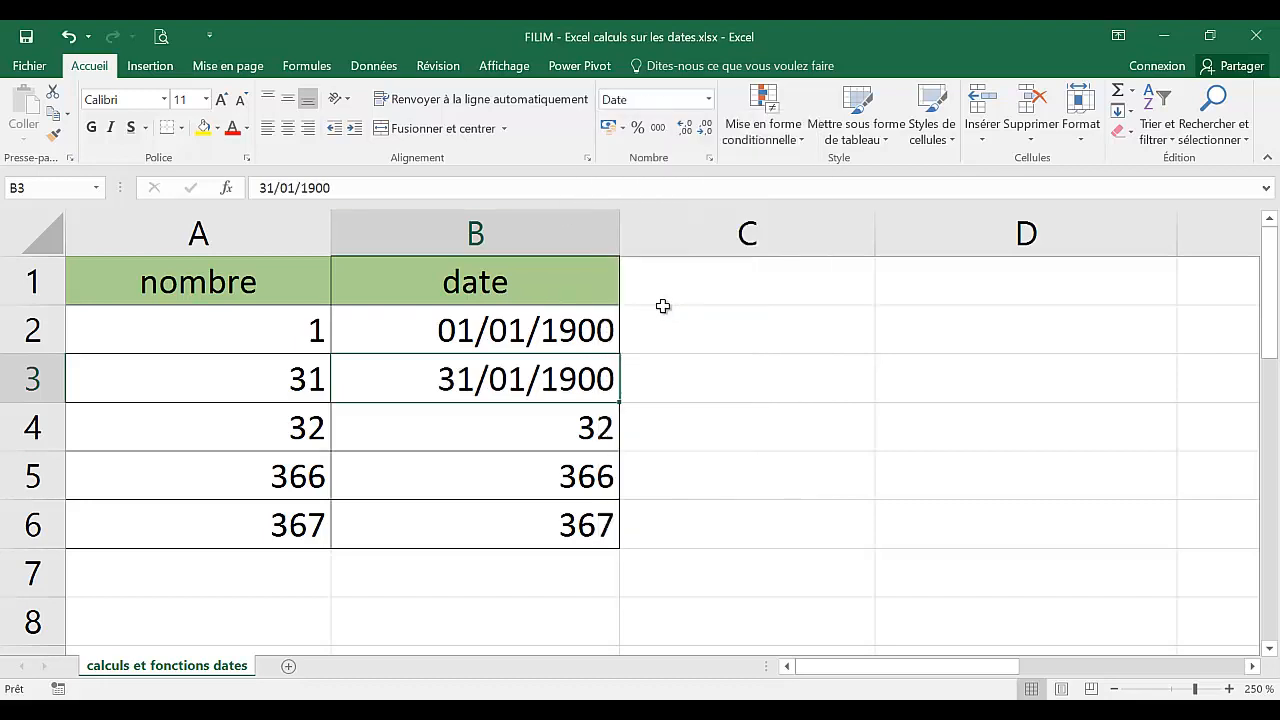
Apply the Date courte number format to cell B4.
{"action": "left_click", "coordinate": [298, 380]}
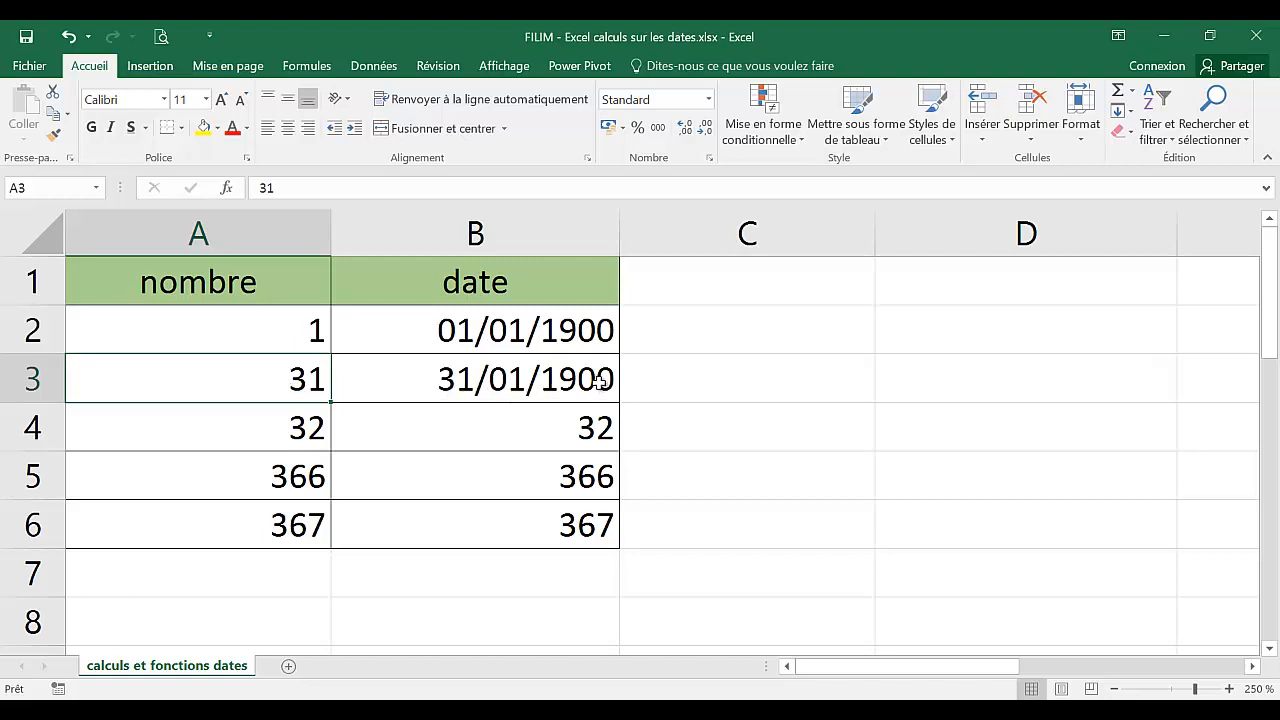
{"action": "left_click", "coordinate": [481, 430]}
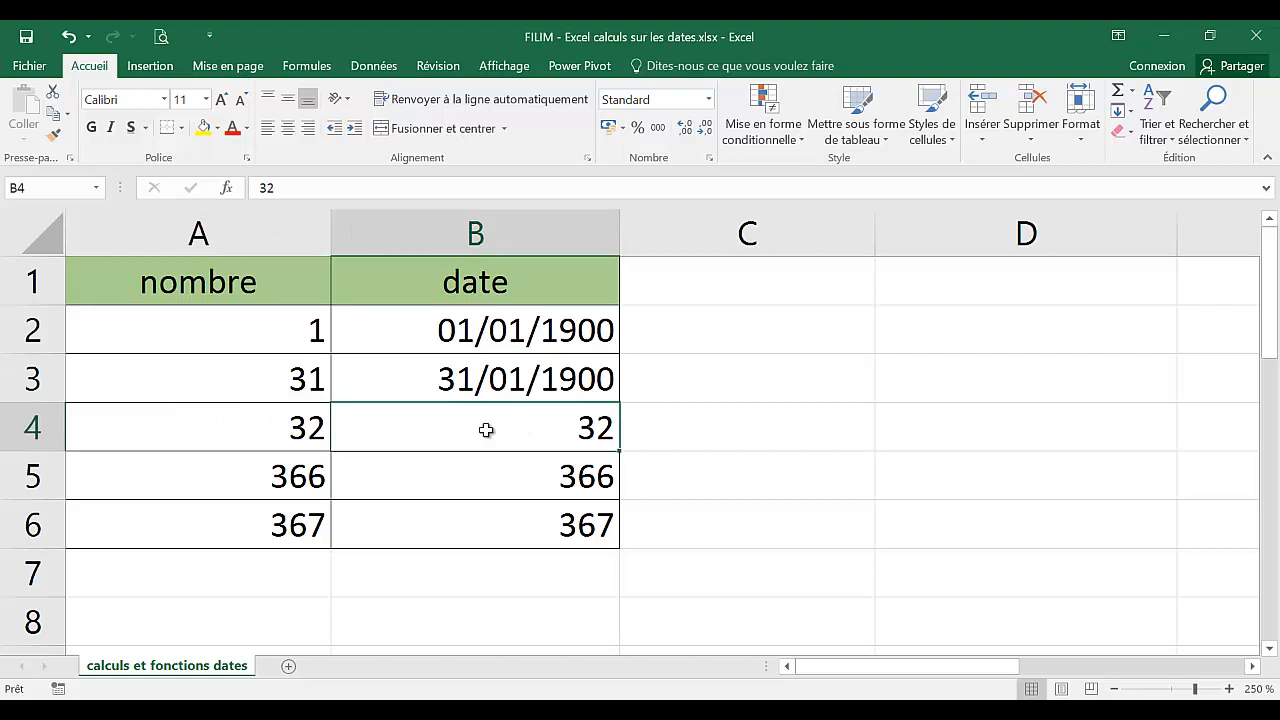
{"action": "left_click", "coordinate": [307, 428]}
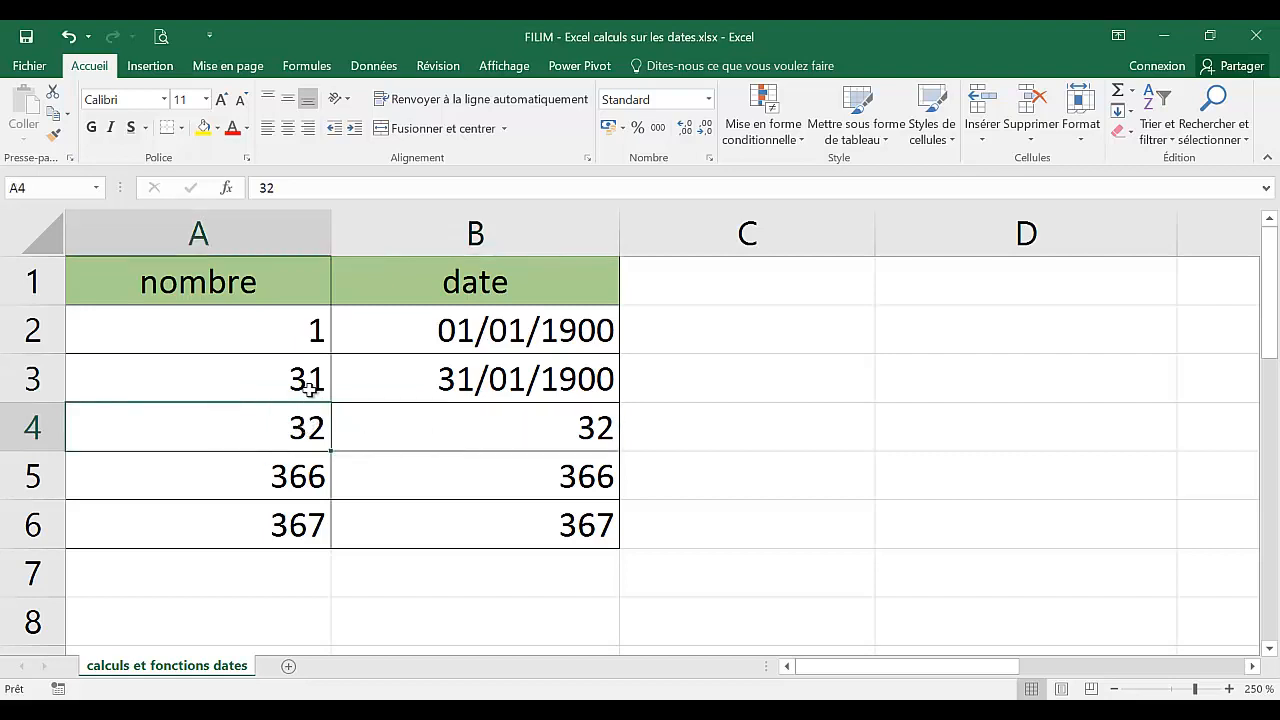
{"action": "left_click", "coordinate": [491, 393]}
{"action": "left_click", "coordinate": [503, 429]}
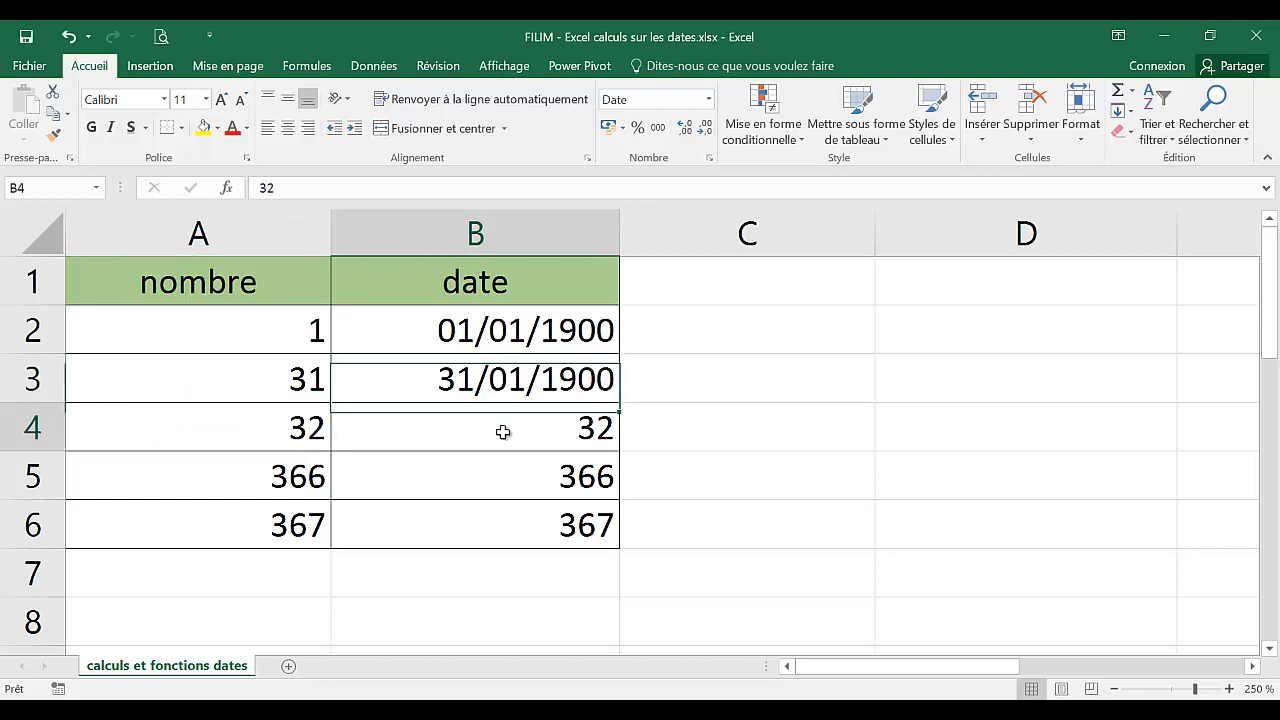
{"action": "left_click", "coordinate": [708, 99]}
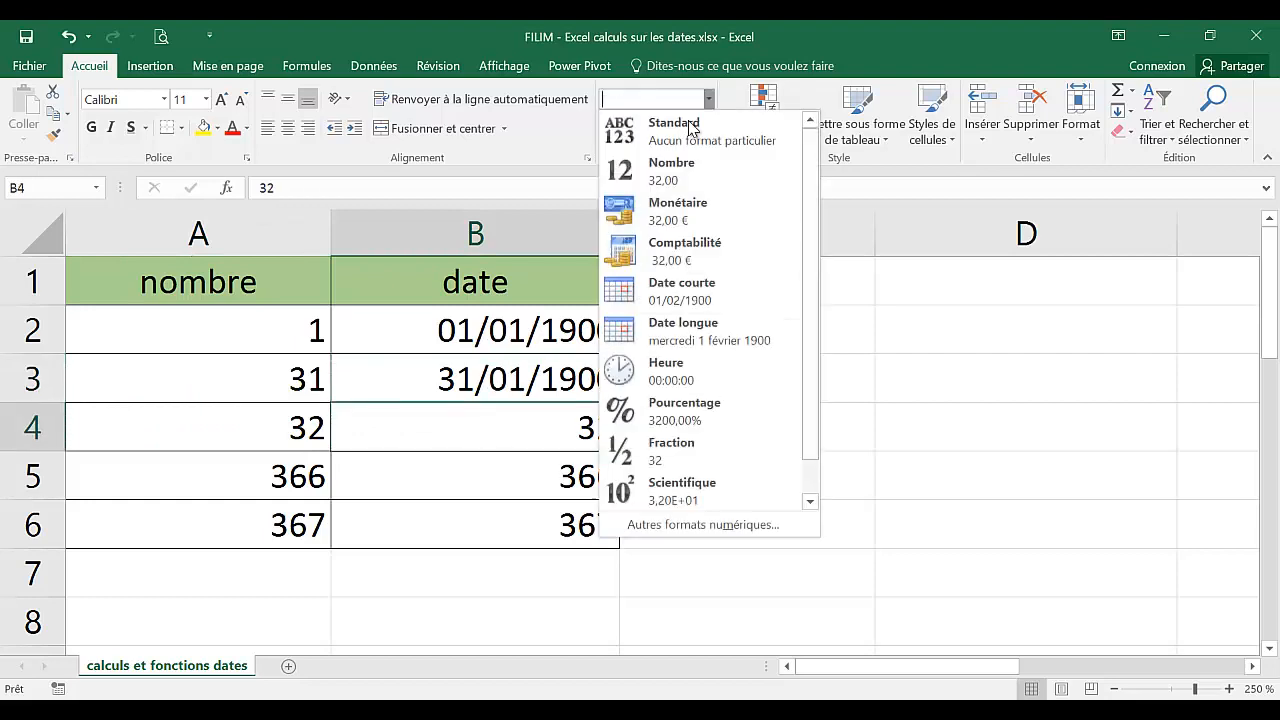
{"action": "left_click", "coordinate": [625, 290]}
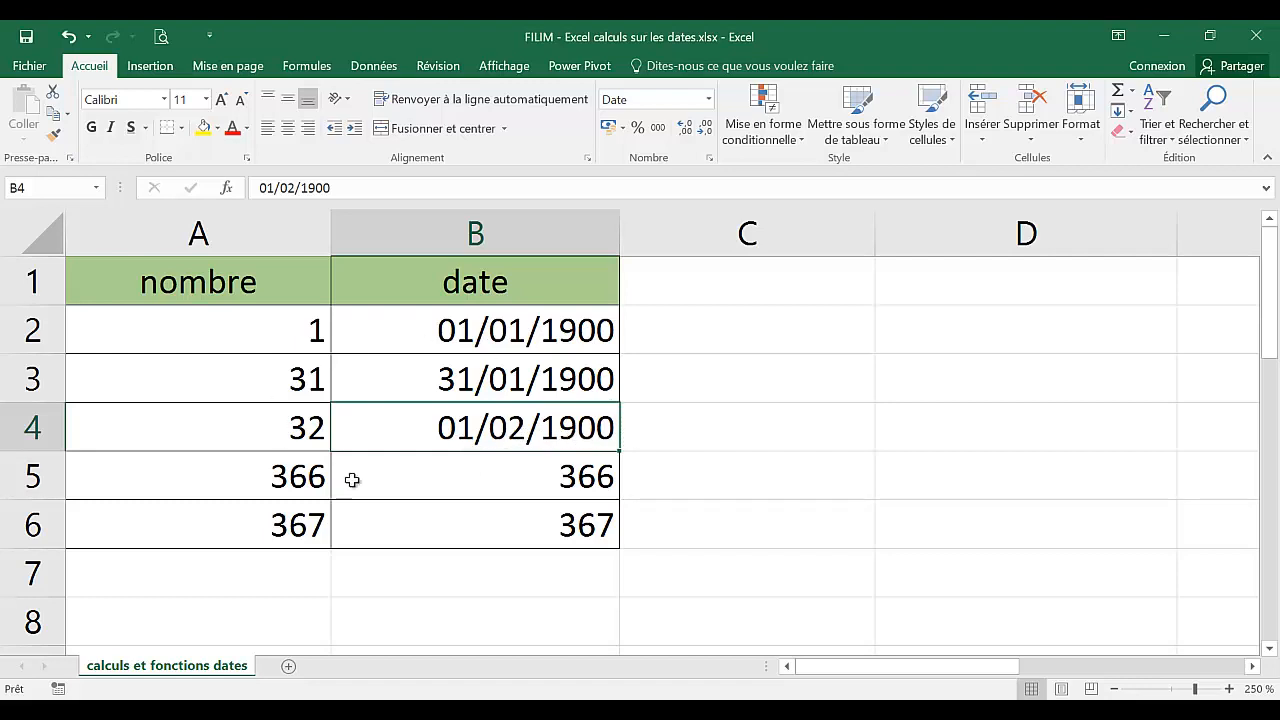
Apply the Date courte number format to cell B5.
{"action": "left_click", "coordinate": [503, 480]}
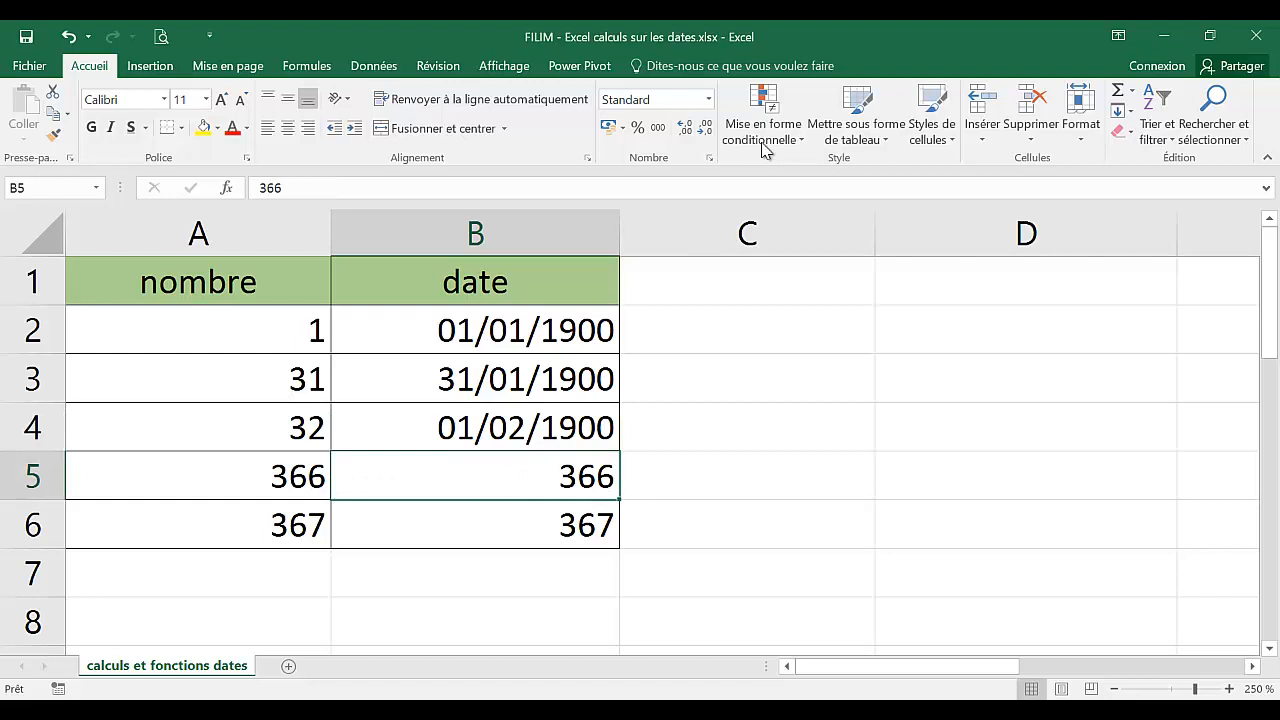
{"action": "left_click", "coordinate": [708, 99]}
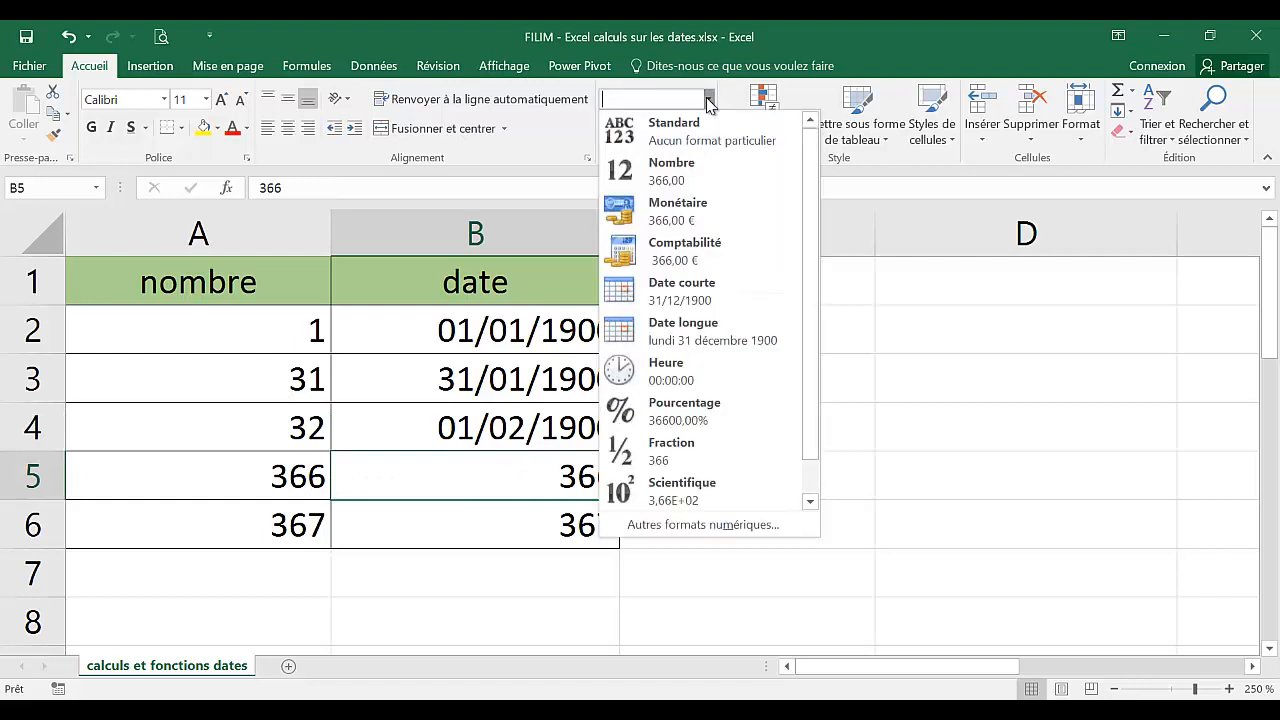
{"action": "left_click", "coordinate": [676, 293]}
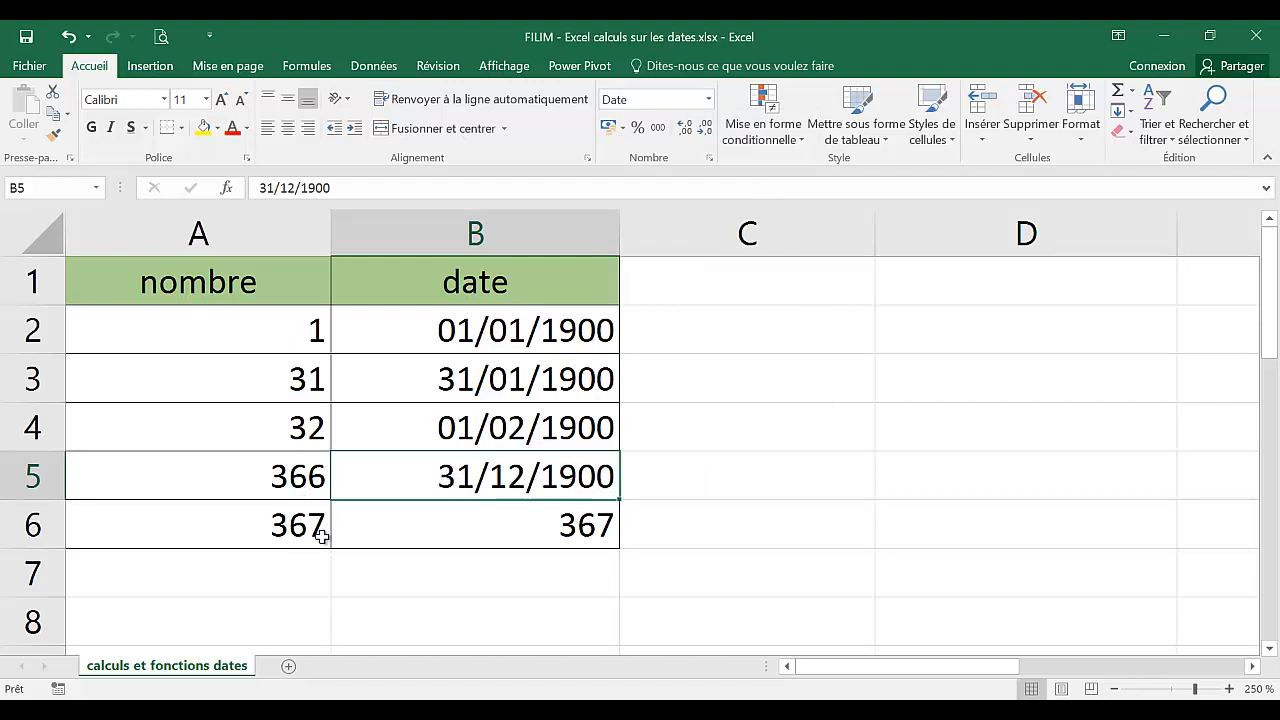
Apply the Date courte number format to cell B6.
{"action": "left_click", "coordinate": [466, 525]}
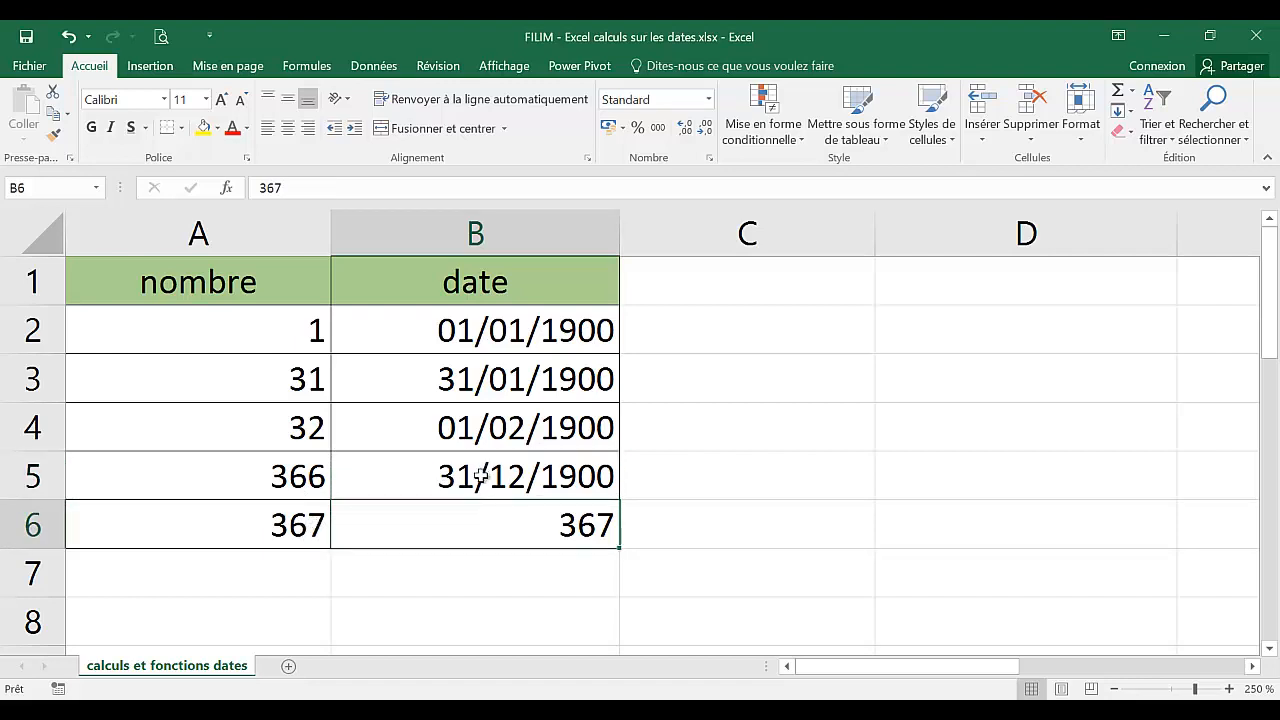
{"action": "left_click", "coordinate": [708, 99]}
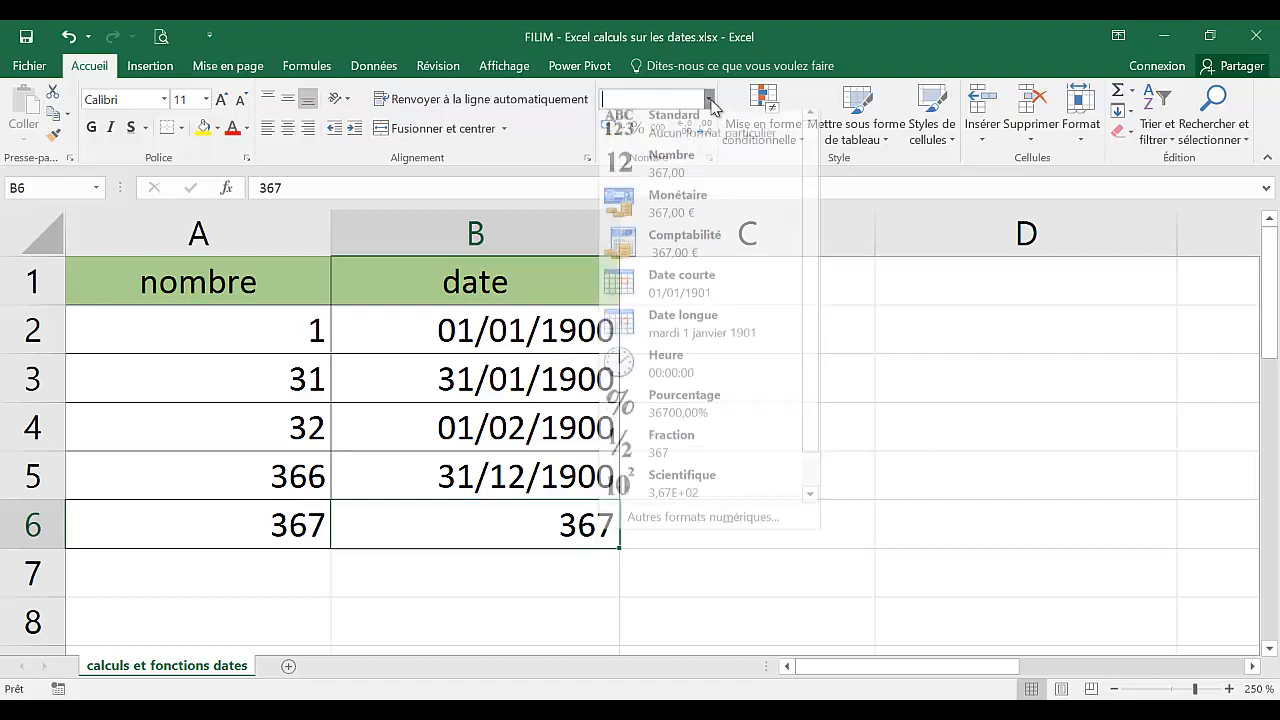
{"action": "left_click", "coordinate": [690, 284]}
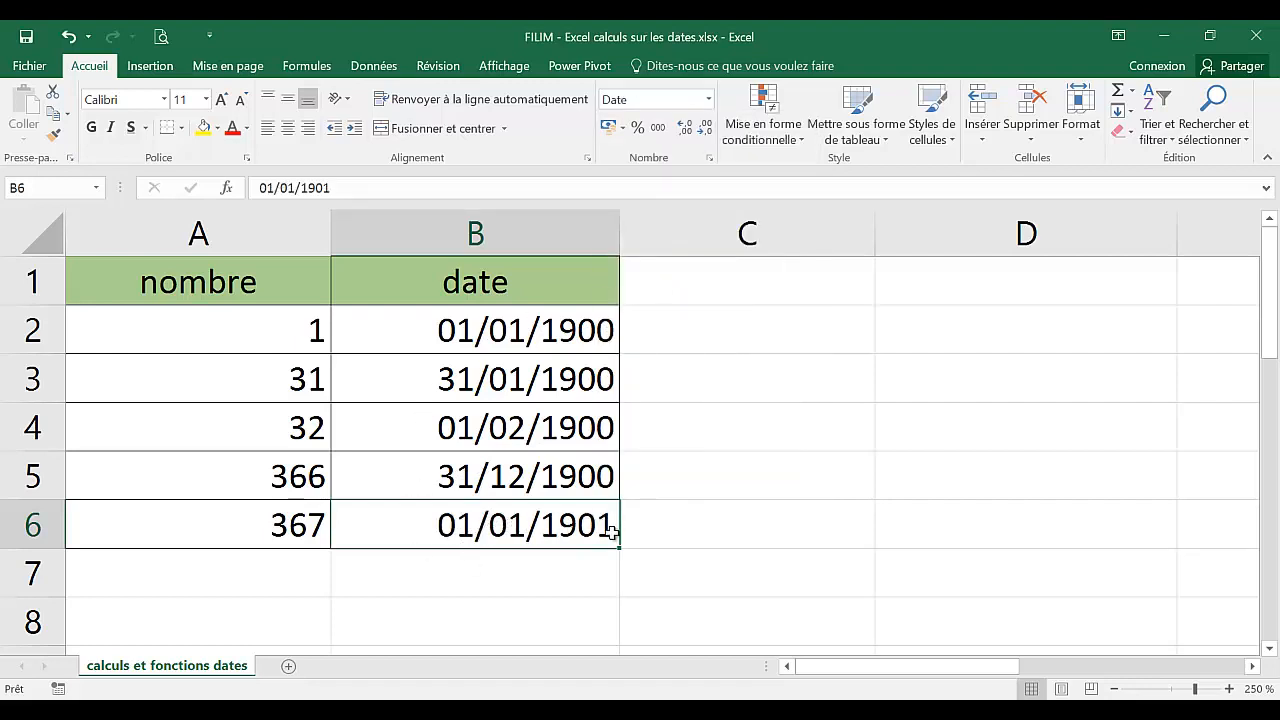
Insert today's date into cell B7.
{"action": "left_click", "coordinate": [460, 573]}
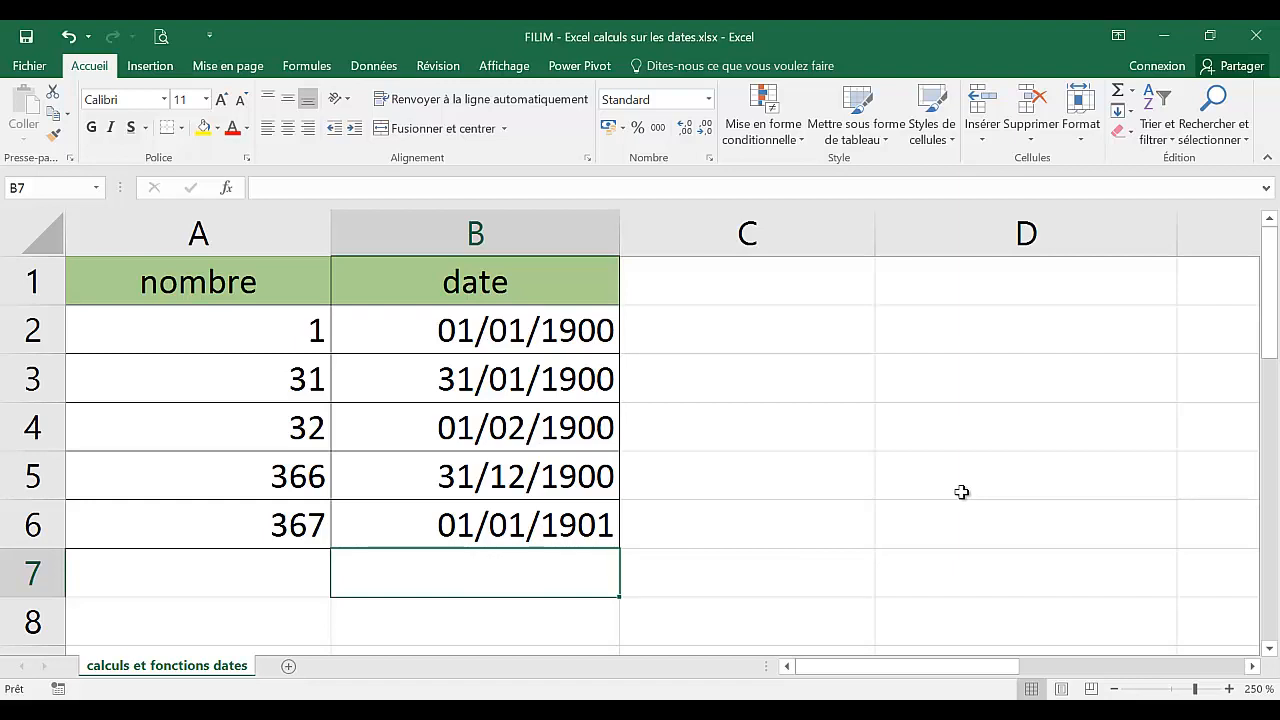
{"action": "key", "text": "ctrl+semicolon"}
{"action": "key", "text": "Return"}
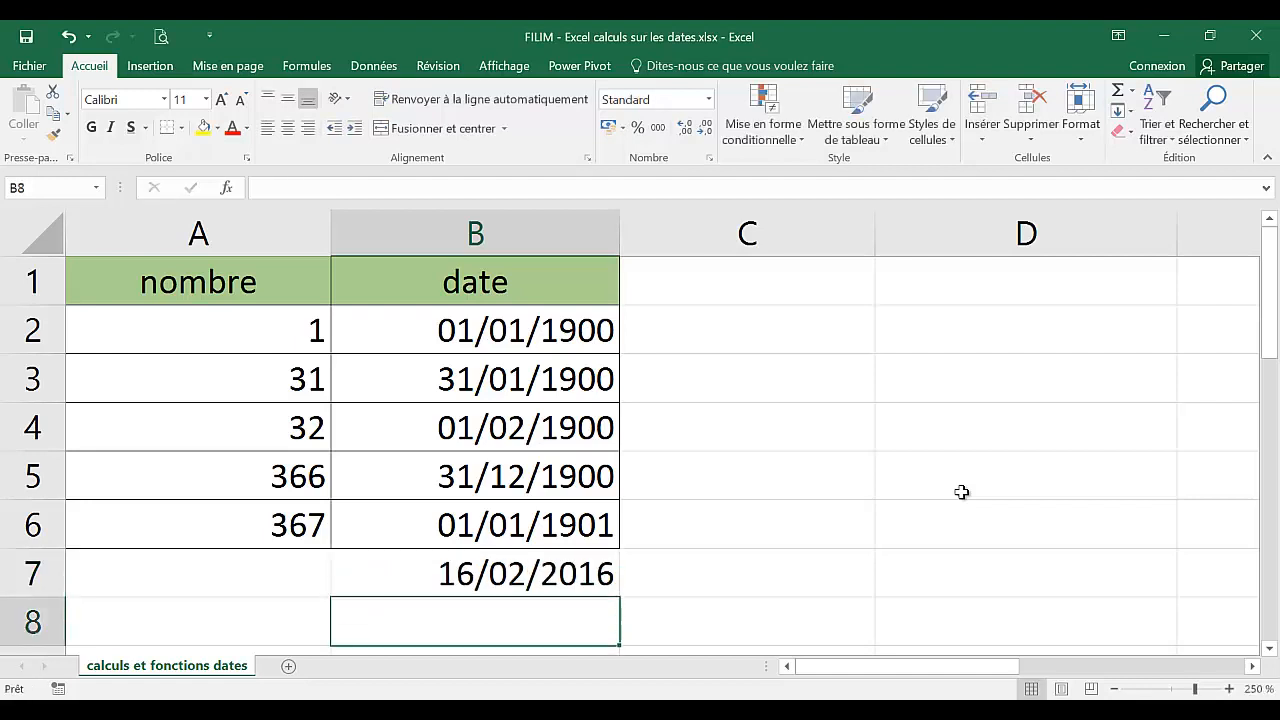
Insert today's date into cell A7.
{"action": "left_click", "coordinate": [280, 579]}
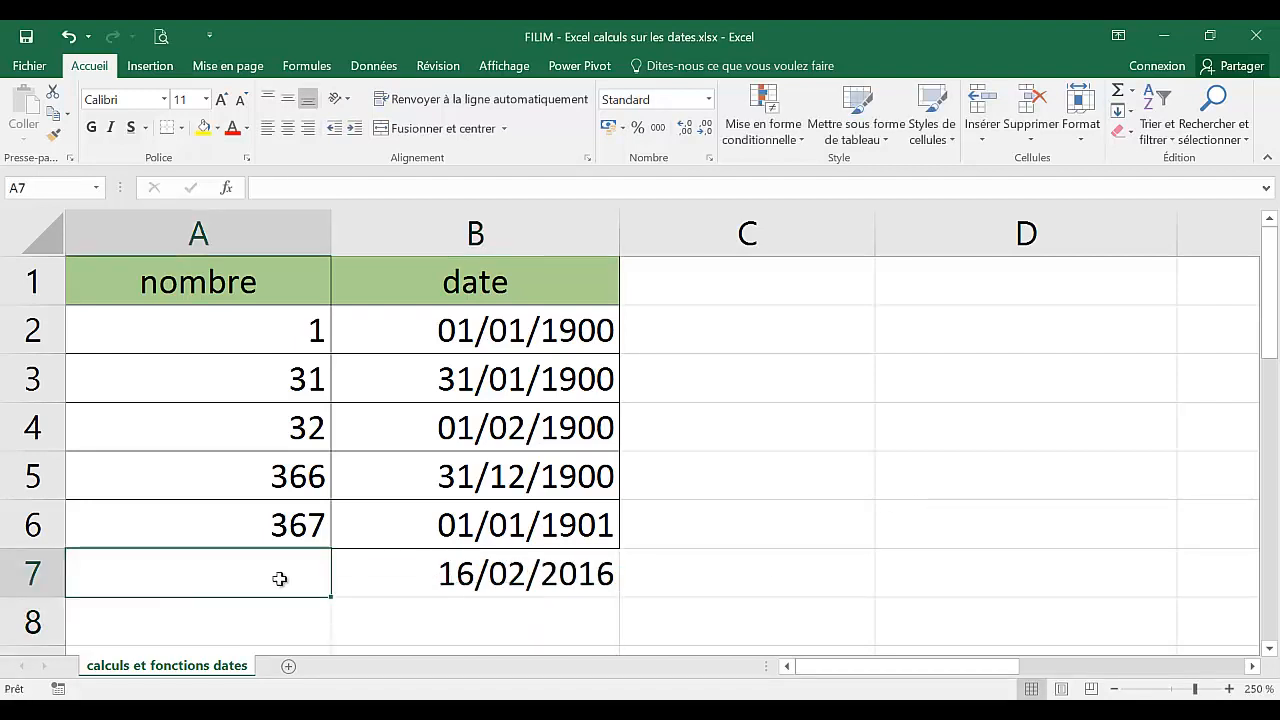
{"action": "key", "text": "ctrl+semicolon"}
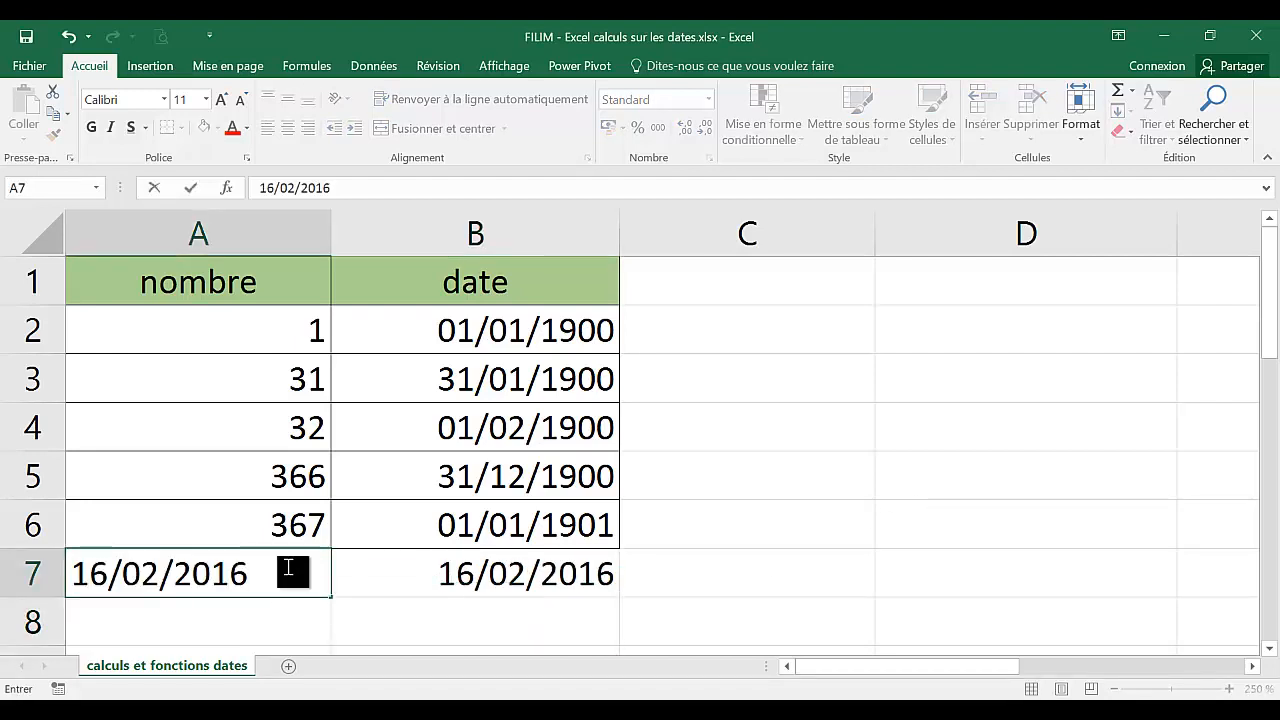
{"action": "left_click", "coordinate": [288, 500]}
{"action": "left_click", "coordinate": [288, 569]}
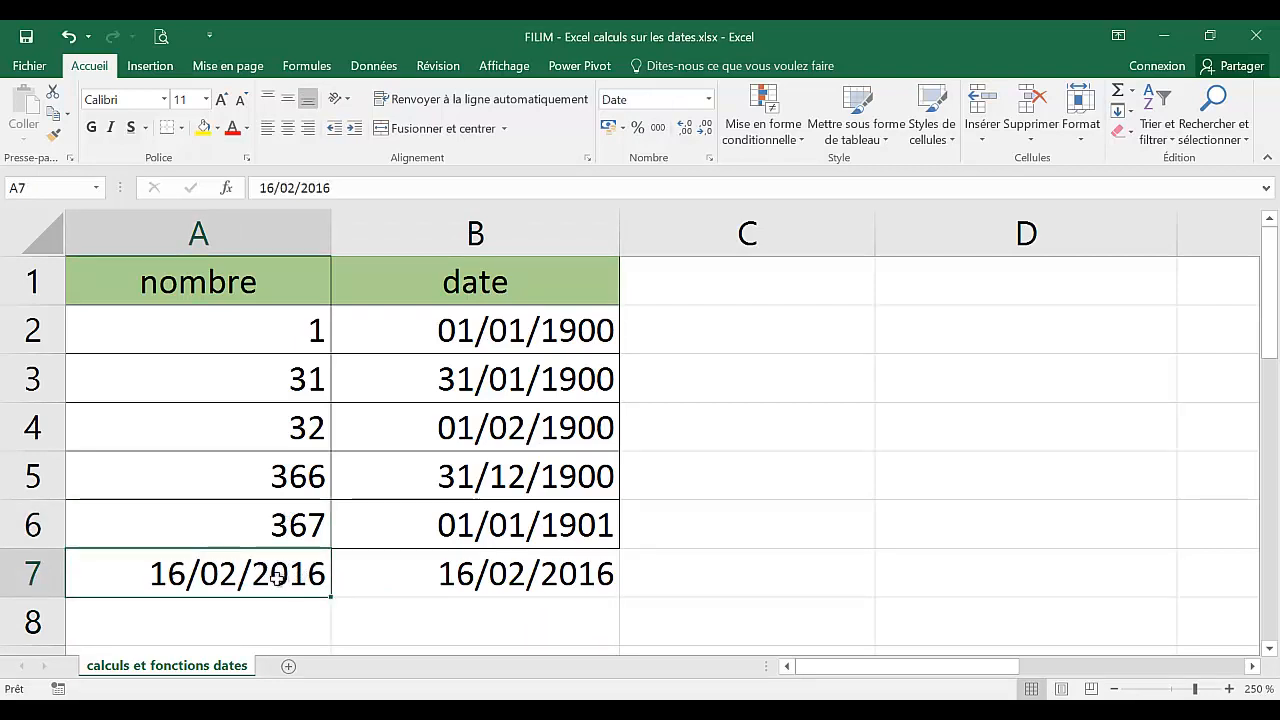
Switch cell A7 to the Standard number format.
{"action": "left_click", "coordinate": [708, 99]}
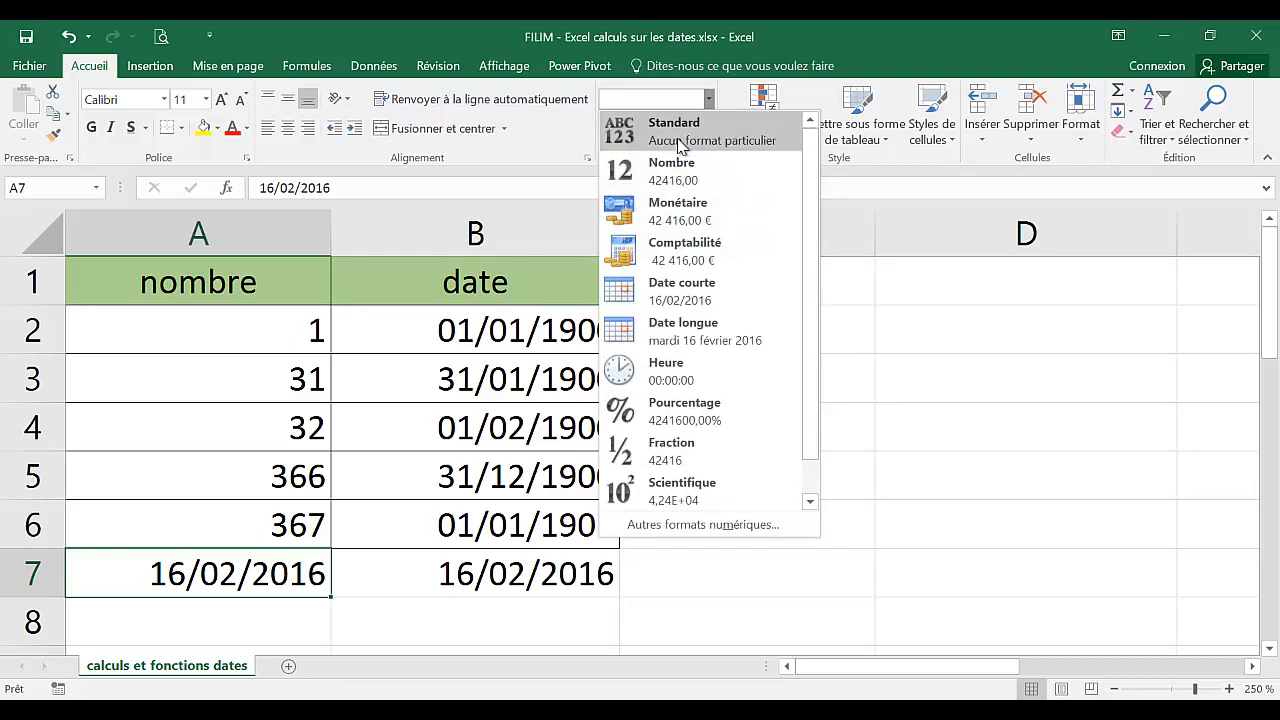
{"action": "left_click", "coordinate": [679, 139]}
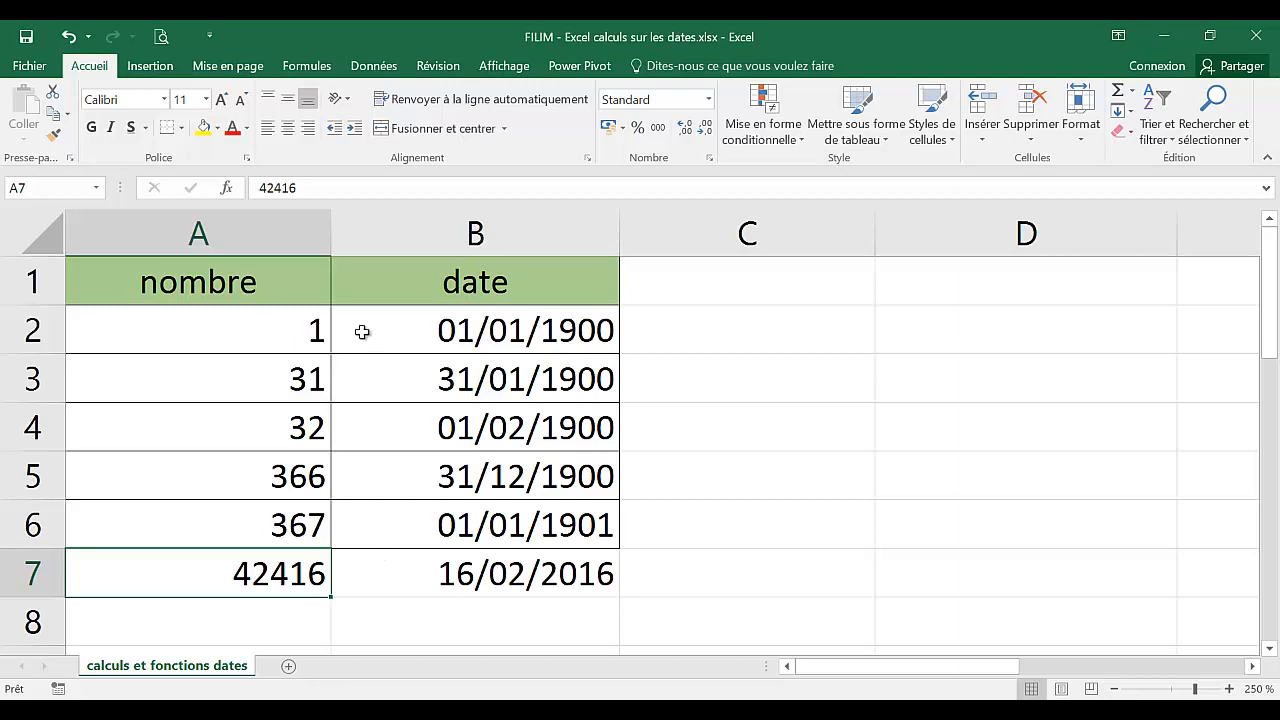
Select the range A2:B7 and inspect cells A2 and B2 to compare numbers with dates.
{"action": "left_click_drag", "start_coordinate": [280, 323], "coordinate": [389, 574]}
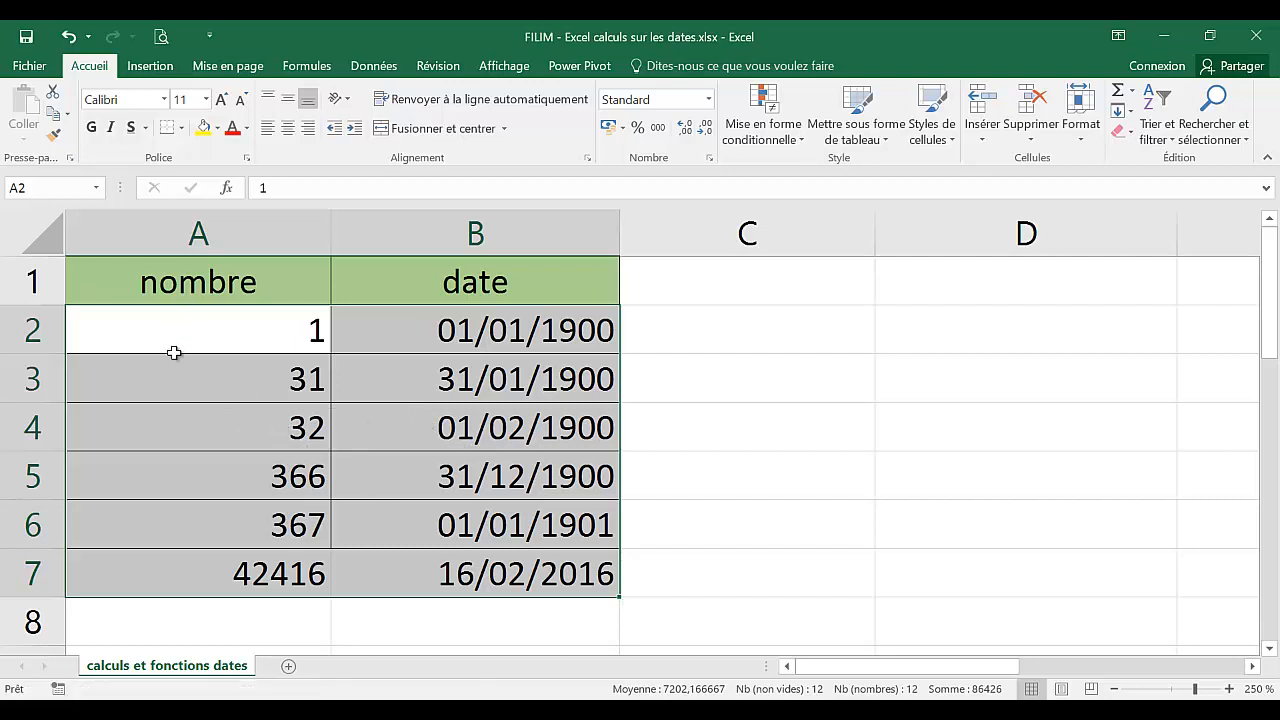
{"action": "left_click", "coordinate": [203, 334]}
{"action": "left_click", "coordinate": [462, 333]}
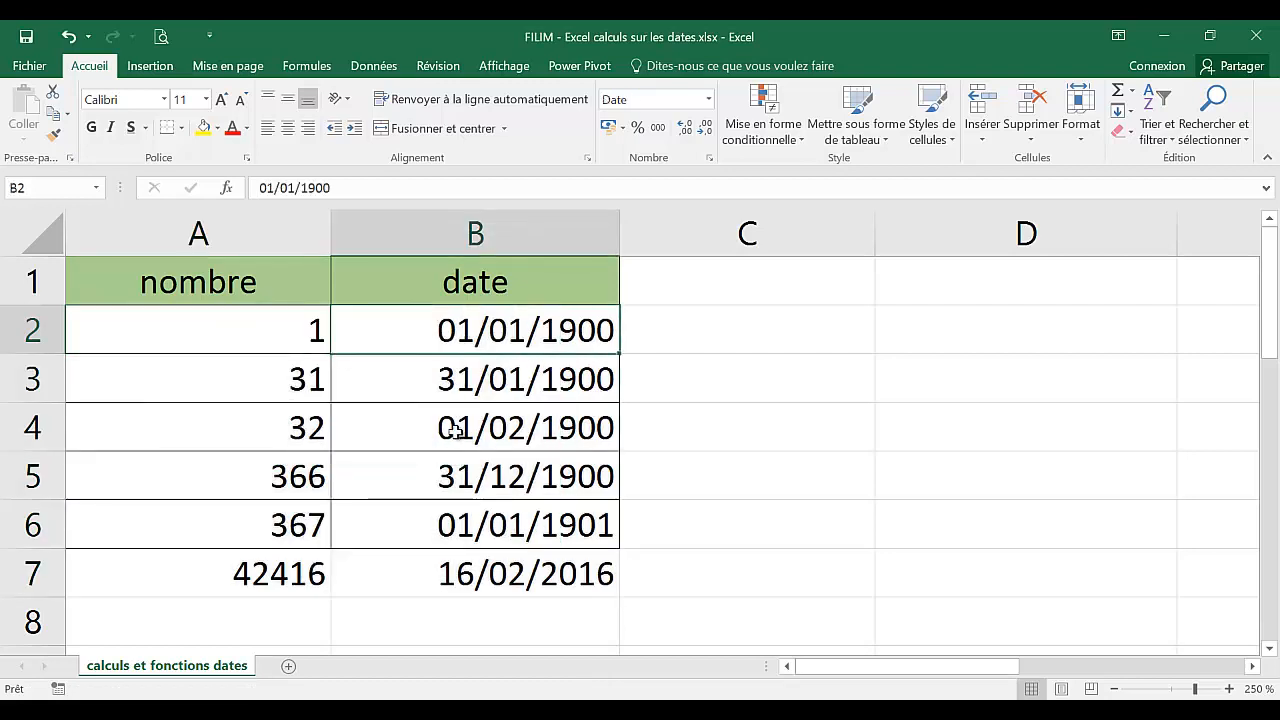
Examine the medical visit table's agents, last visit dates and visit periodicity value.
{"action": "scroll", "coordinate": [414, 494], "scroll_direction": "down", "scroll_amount": 3}
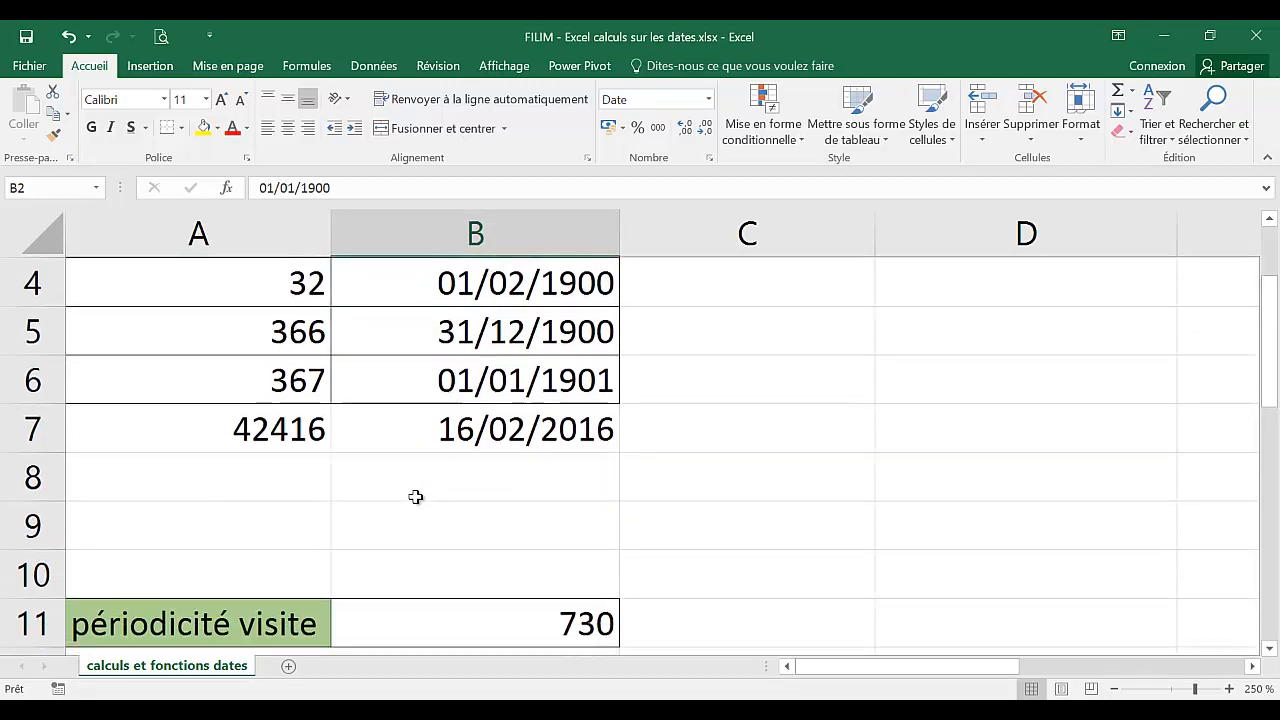
{"action": "left_click", "coordinate": [1270, 650]}
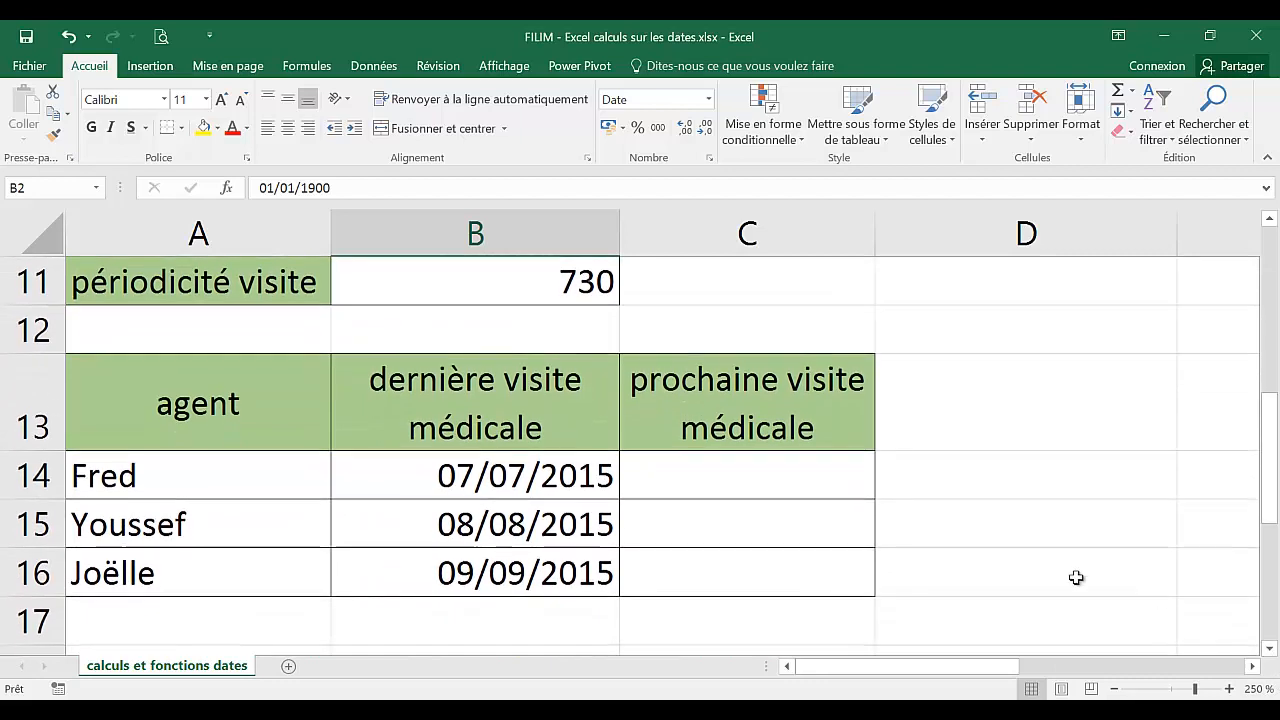
{"action": "left_click", "coordinate": [674, 467]}
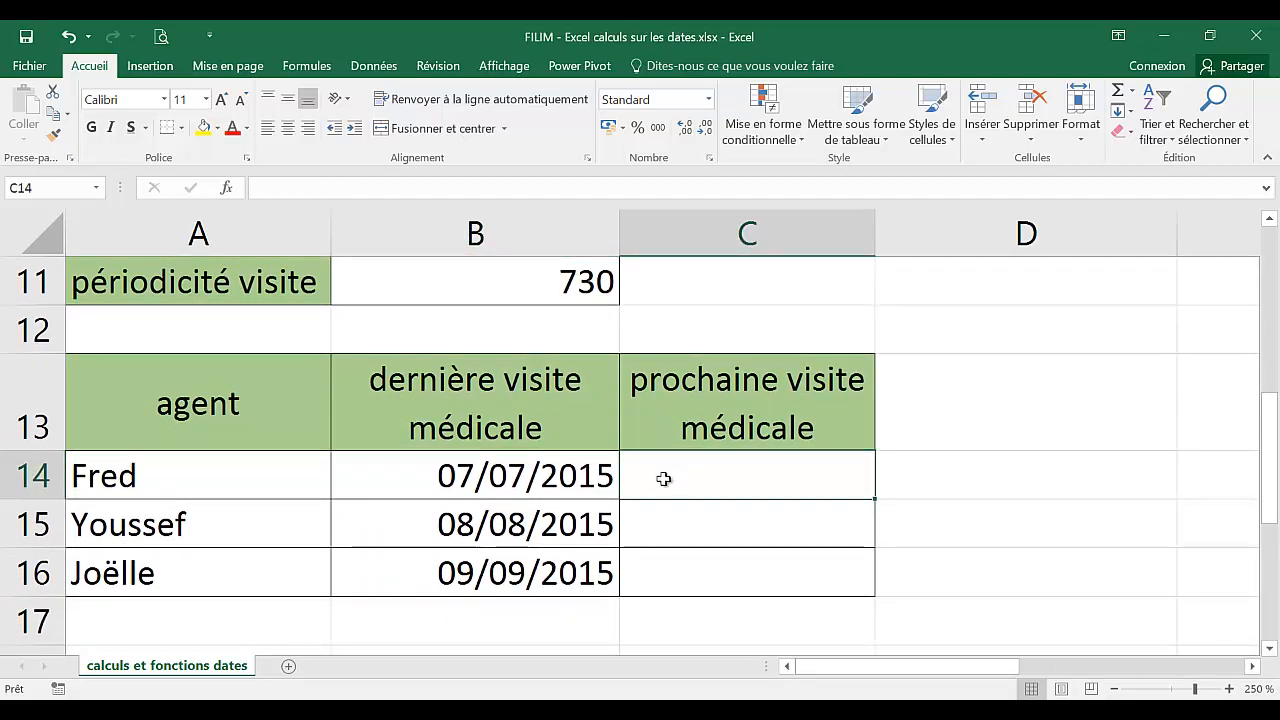
{"action": "left_click", "coordinate": [257, 490]}
{"action": "left_click", "coordinate": [223, 572]}
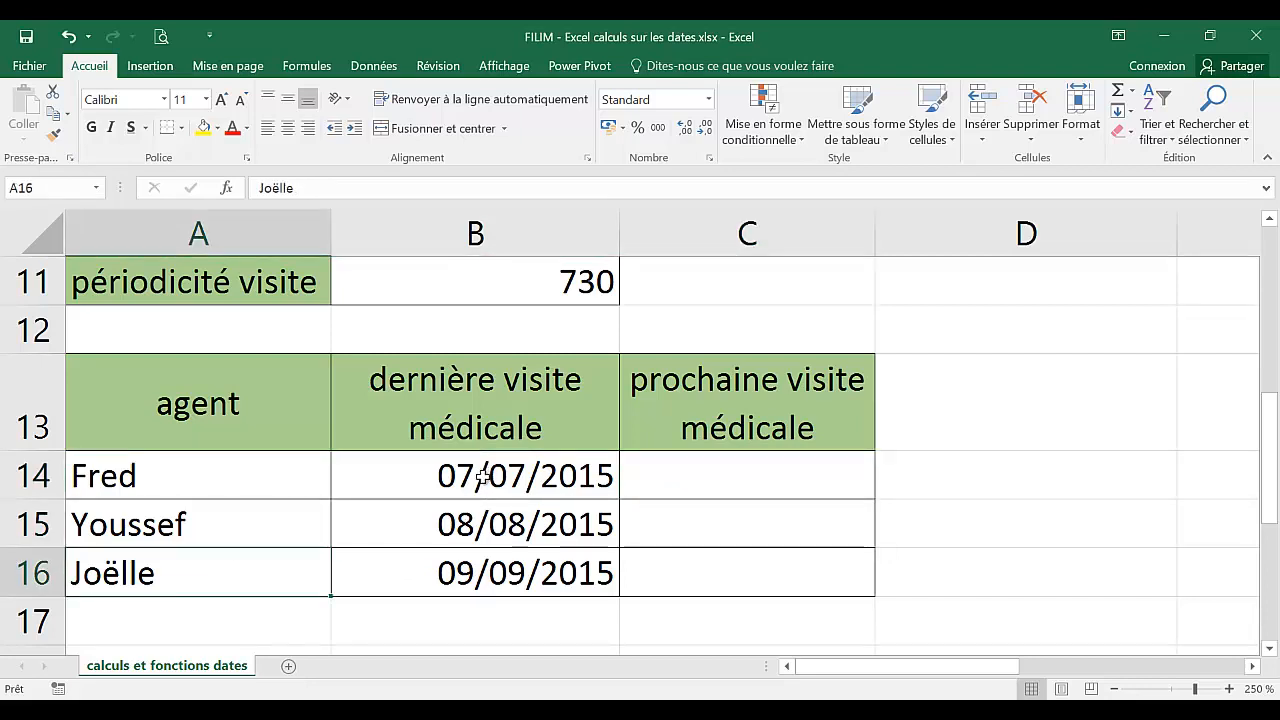
{"action": "left_click", "coordinate": [490, 524]}
{"action": "left_click", "coordinate": [487, 565]}
{"action": "left_click", "coordinate": [507, 300]}
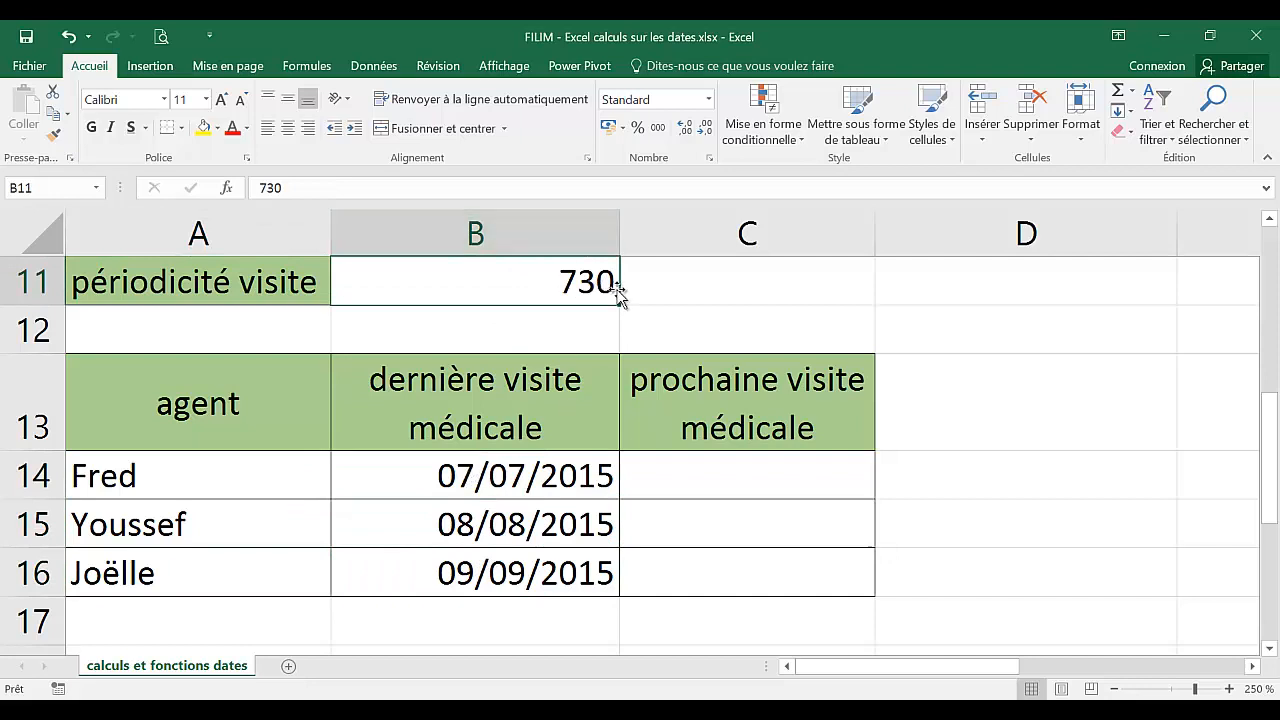
Enter a formula in C14 adding the periodicity B11 to the last visit date B14.
{"action": "left_click", "coordinate": [761, 477]}
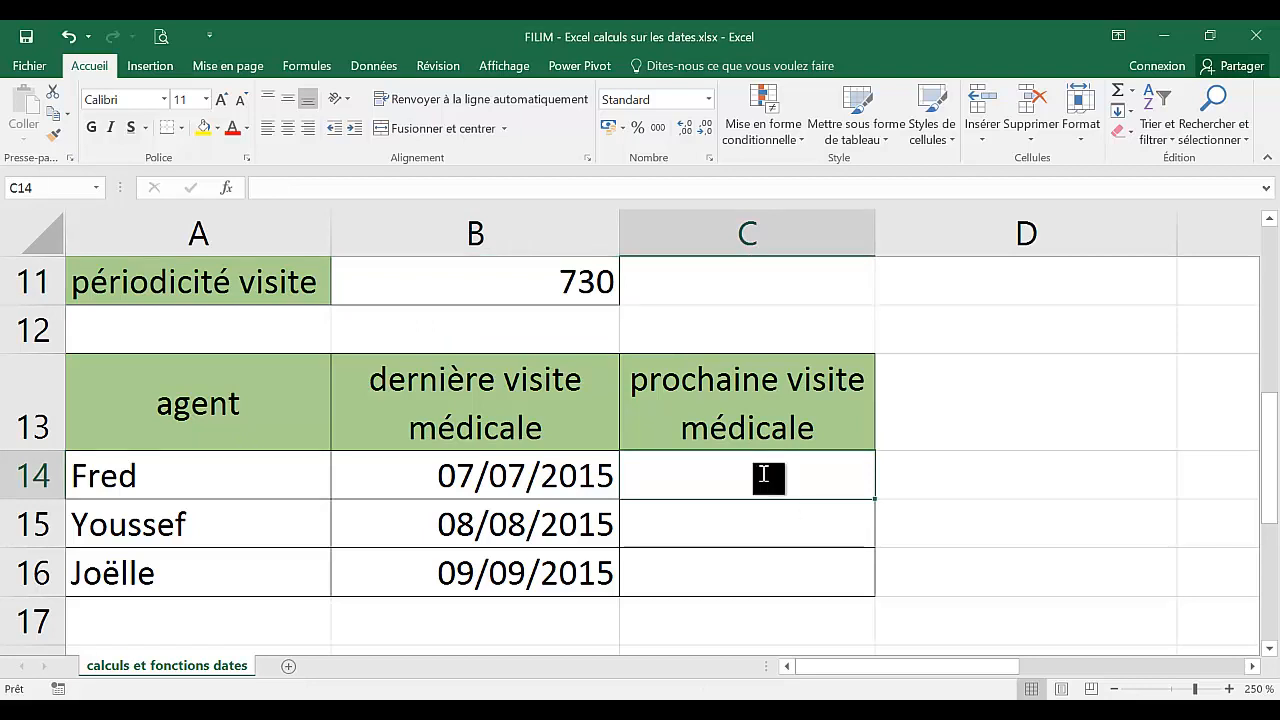
{"action": "type", "text": "="}
{"action": "left_click", "coordinate": [522, 480]}
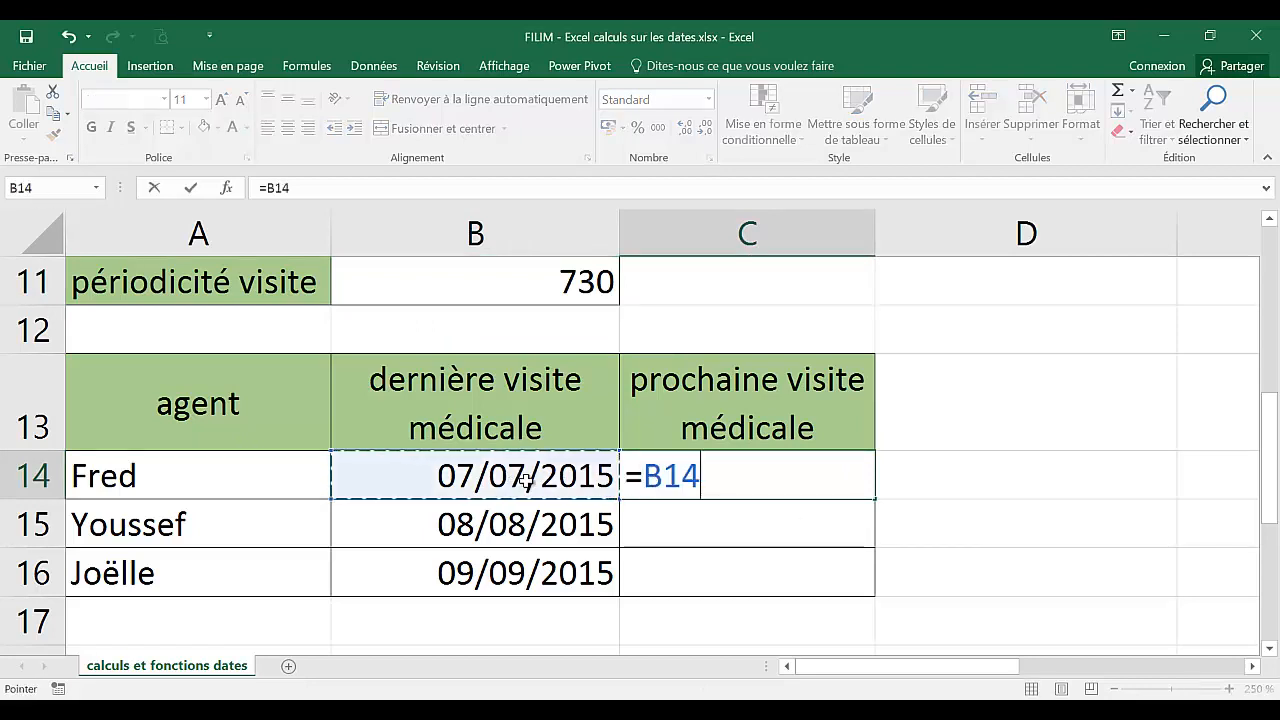
{"action": "type", "text": "+"}
{"action": "left_click", "coordinate": [552, 283]}
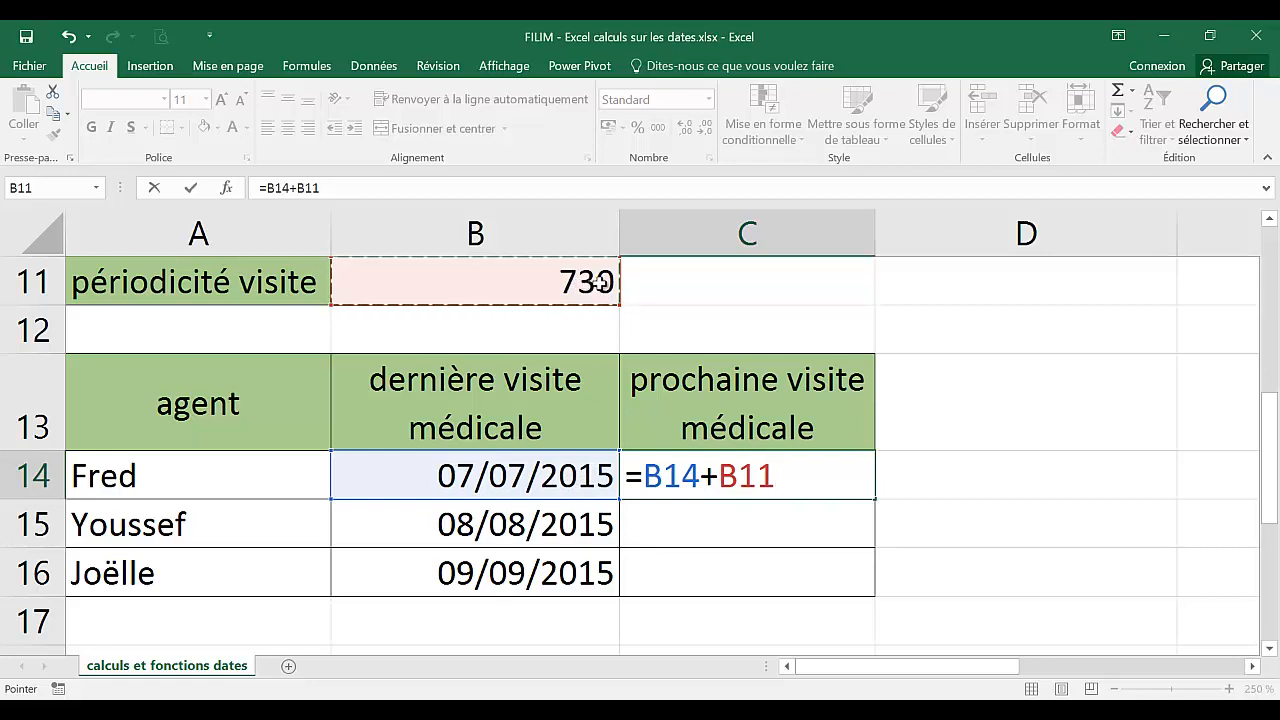
{"action": "key", "text": "Return"}
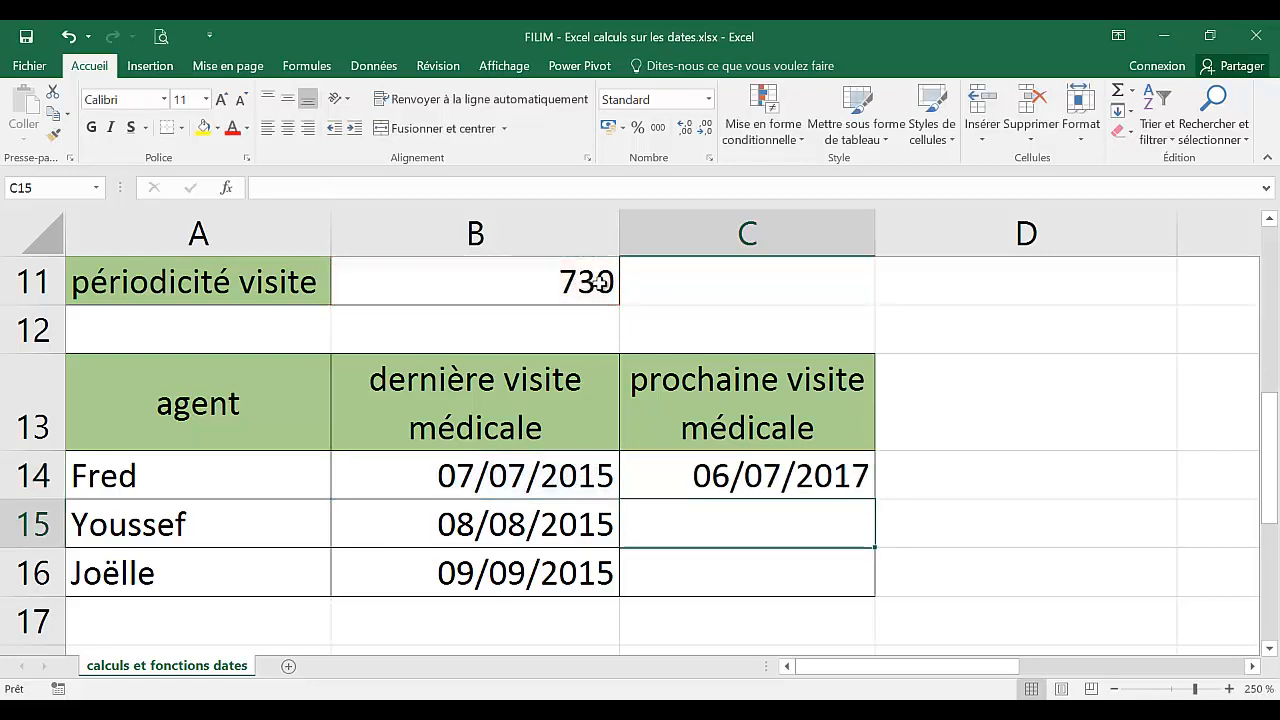
Make the B11 reference in C14's formula absolute as $B$11.
{"action": "left_click", "coordinate": [785, 480]}
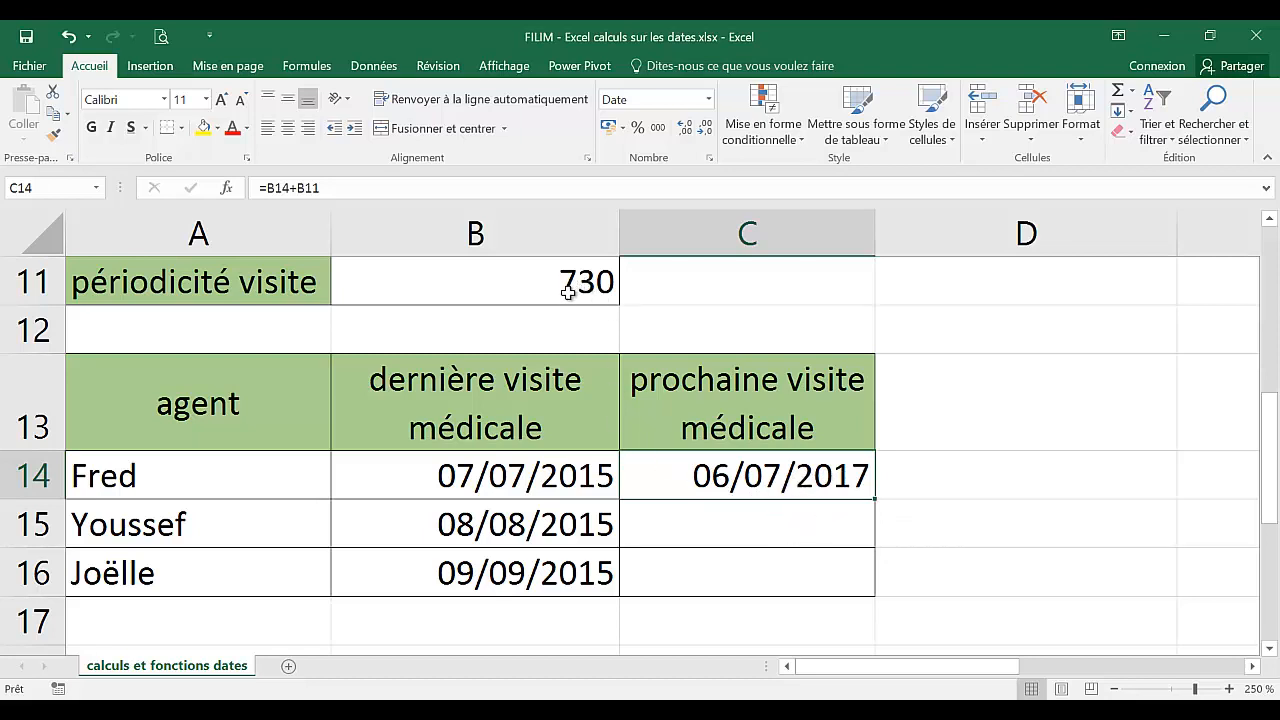
{"action": "double_click", "coordinate": [757, 478]}
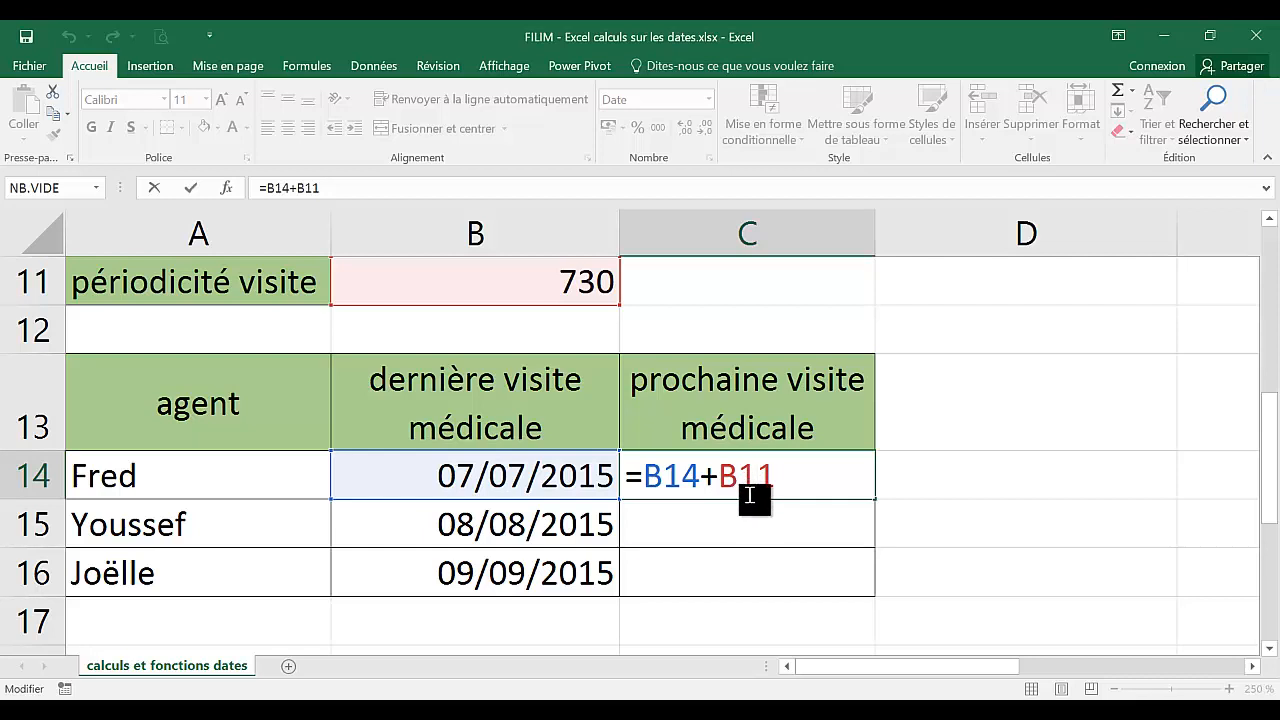
{"action": "key", "text": "F4"}
{"action": "key", "text": "Return"}
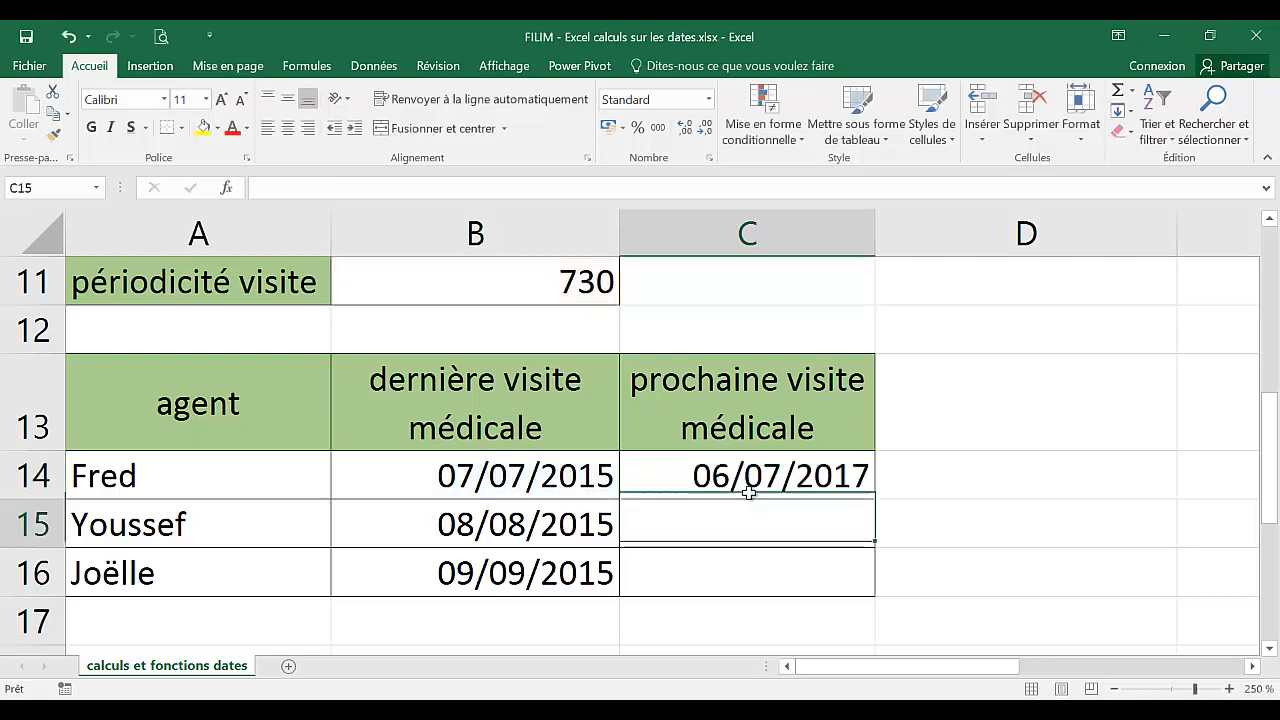
Fill C14's next visit formula down to C16 and review the copied formula.
{"action": "left_click", "coordinate": [752, 472]}
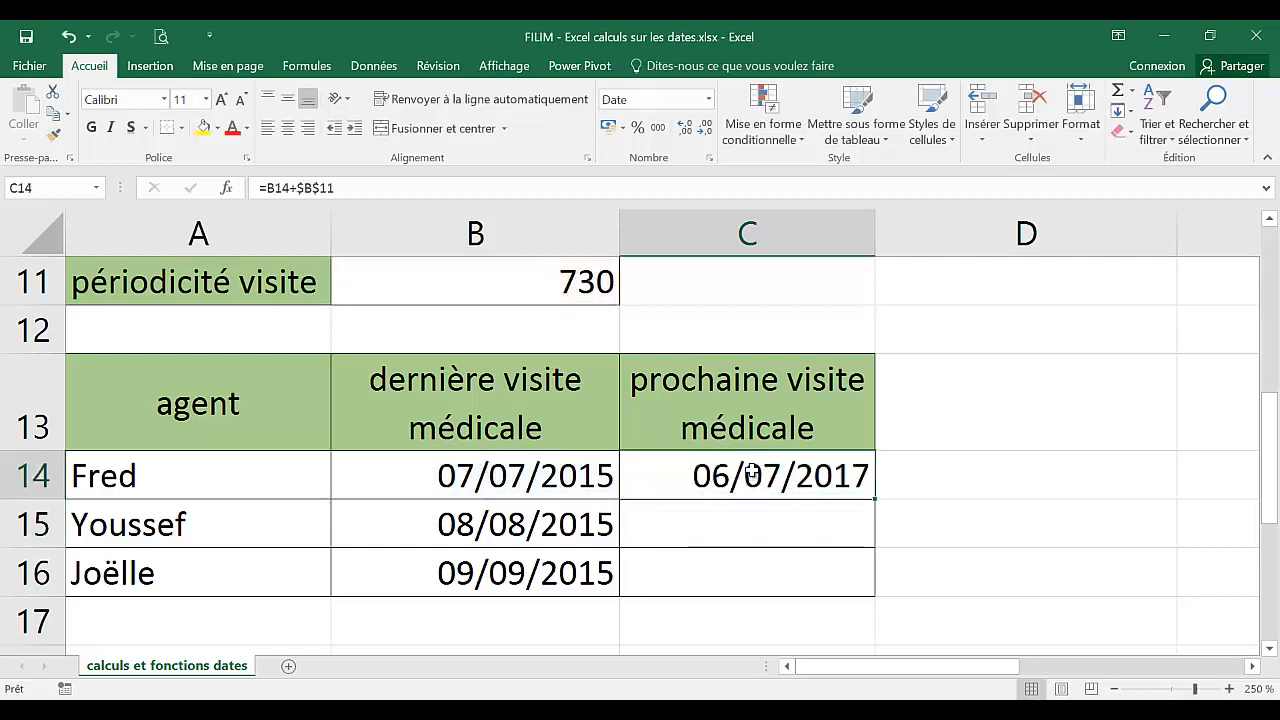
{"action": "double_click", "coordinate": [874, 503]}
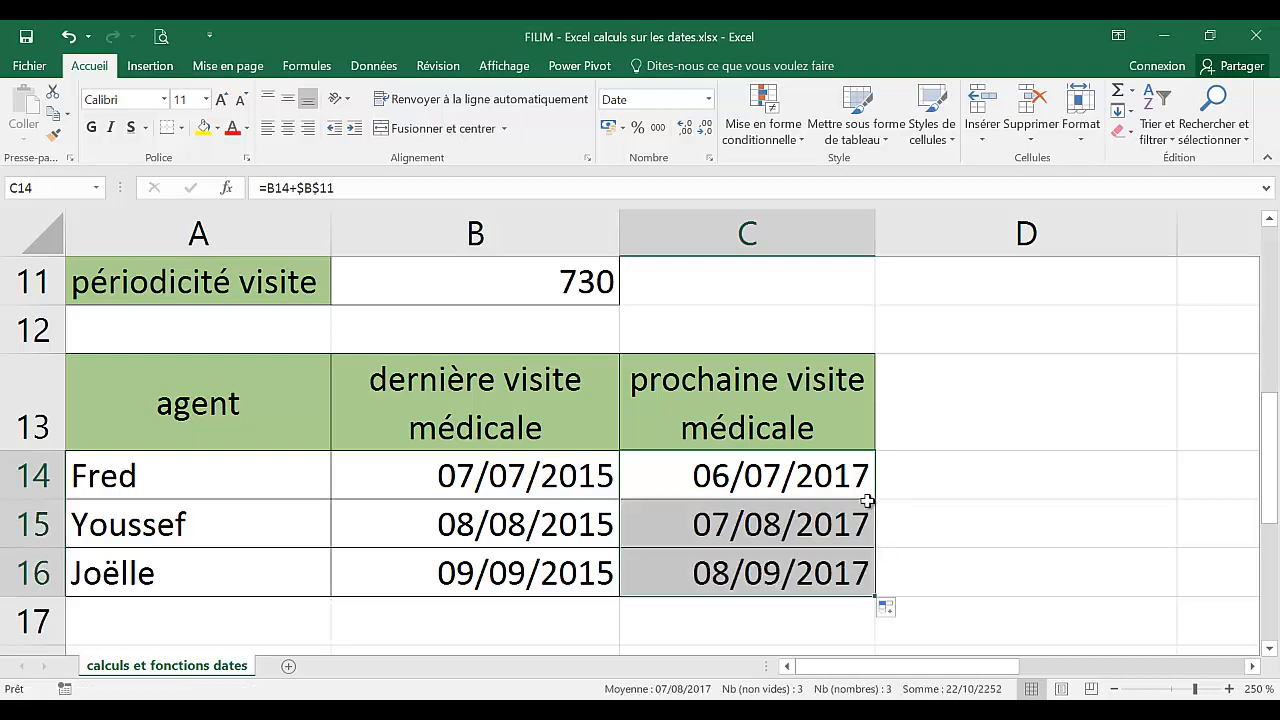
{"action": "left_click", "coordinate": [900, 478]}
{"action": "left_click", "coordinate": [805, 474]}
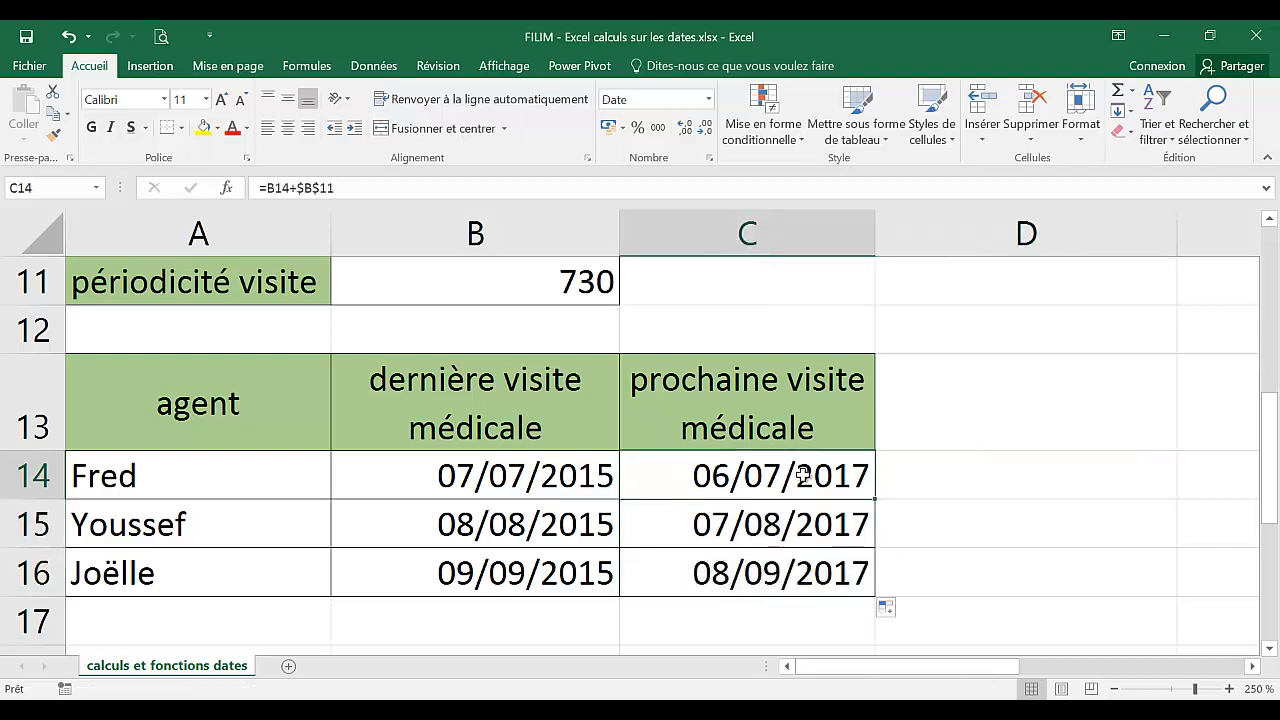
{"action": "double_click", "coordinate": [803, 474]}
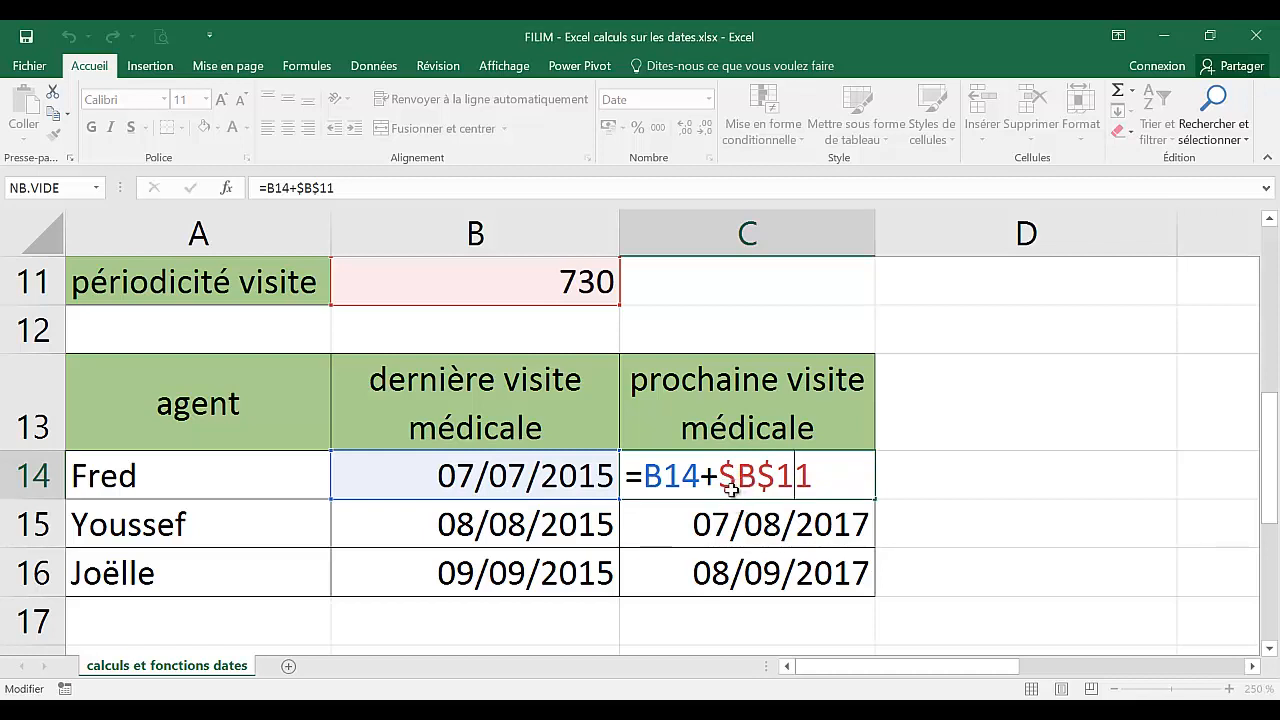
{"action": "key", "text": "Escape"}
Narrow columns A and B to bring the invoice table's délai encaissement column into view.
{"action": "scroll", "coordinate": [657, 525], "scroll_direction": "down", "scroll_amount": 3}
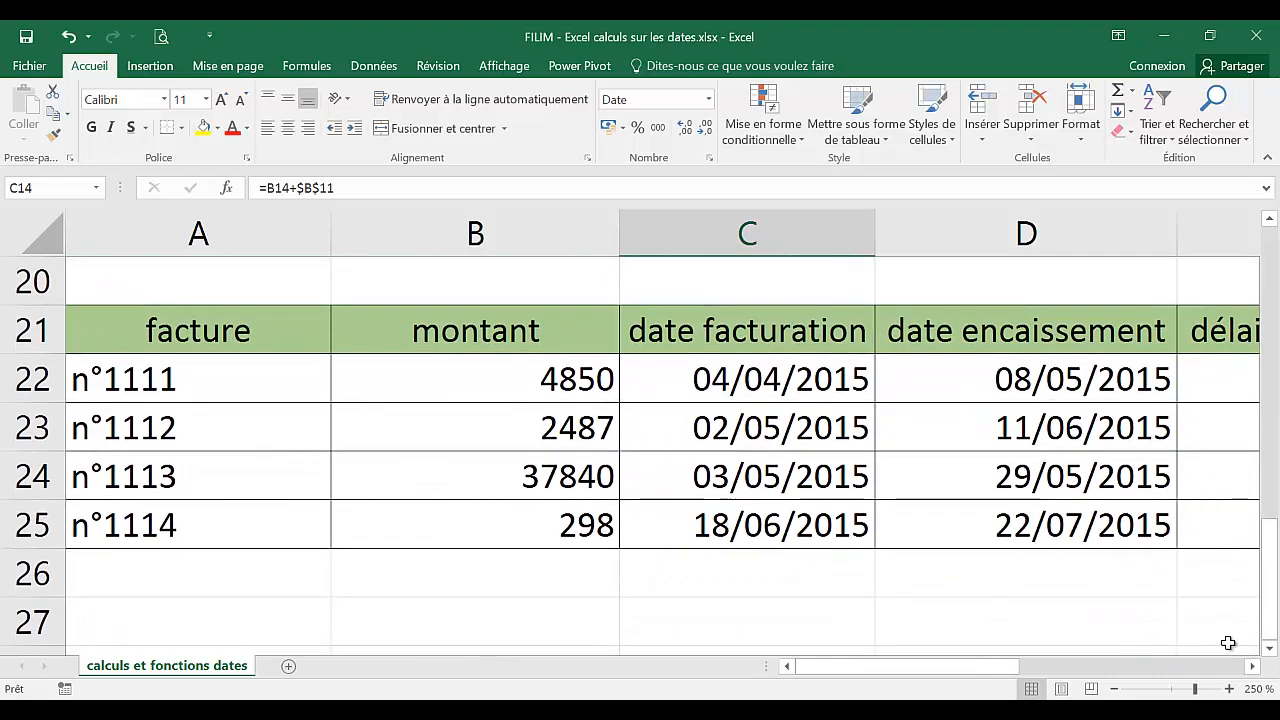
{"action": "left_click", "coordinate": [1270, 649]}
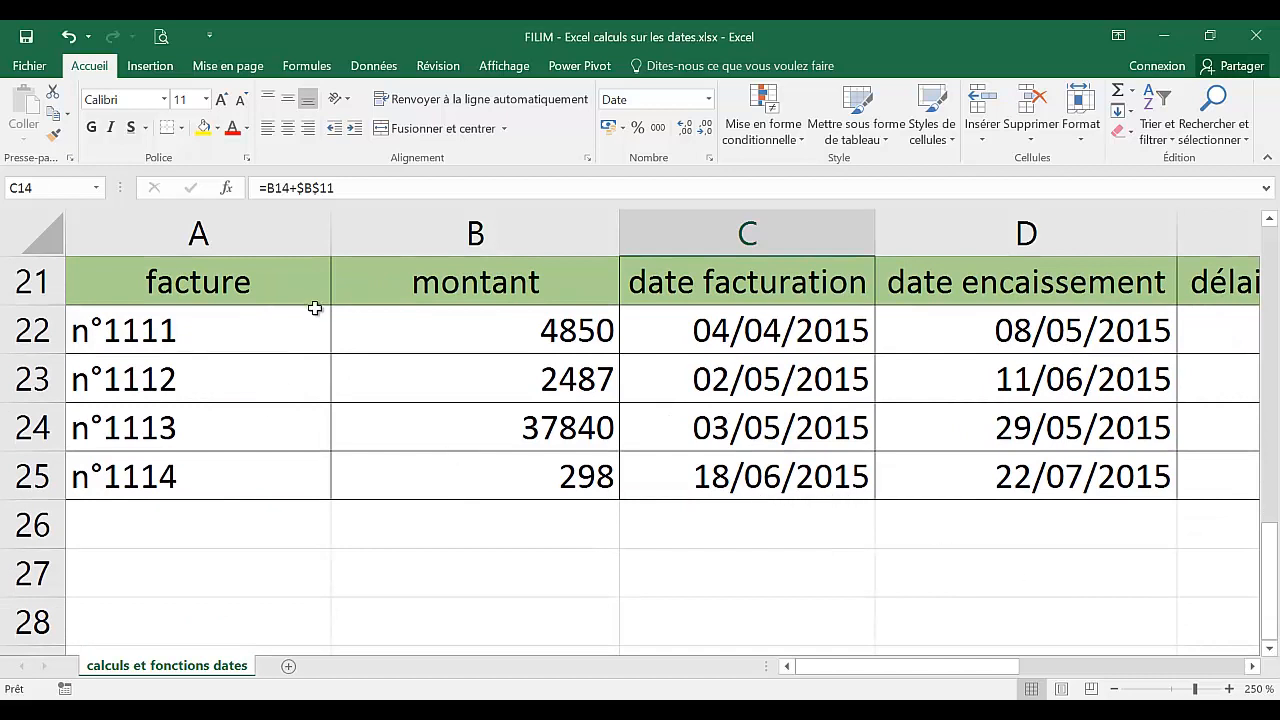
{"action": "left_click_drag", "start_coordinate": [619, 229], "coordinate": [520, 235]}
{"action": "left_click_drag", "start_coordinate": [326, 221], "coordinate": [300, 229]}
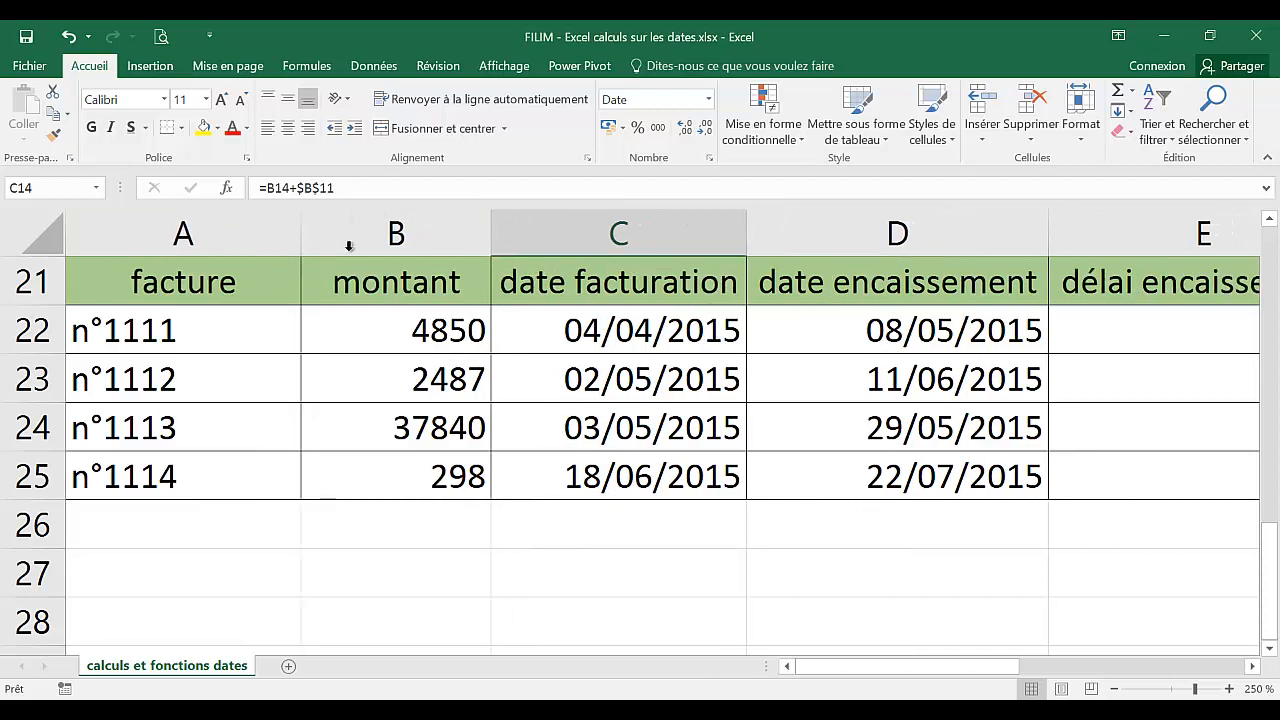
{"action": "left_click", "coordinate": [580, 339]}
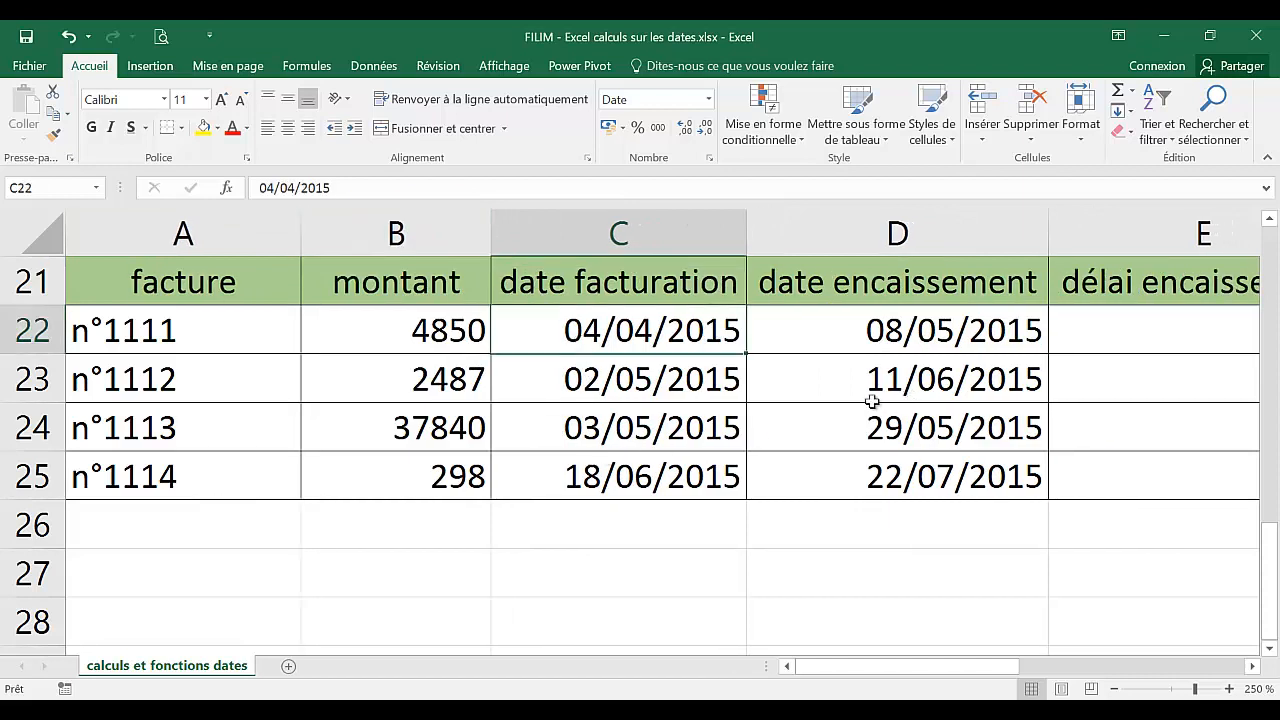
{"action": "left_click", "coordinate": [858, 331]}
{"action": "mouse_move", "coordinate": [1049, 220]}
{"action": "left_mouse_down"}
{"action": "mouse_move", "coordinate": [1028, 228]}
{"action": "mouse_move", "coordinate": [1047, 226]}
{"action": "left_mouse_up"}
{"action": "left_click_drag", "start_coordinate": [293, 216], "coordinate": [257, 225]}
{"action": "left_click_drag", "start_coordinate": [450, 232], "coordinate": [429, 249]}
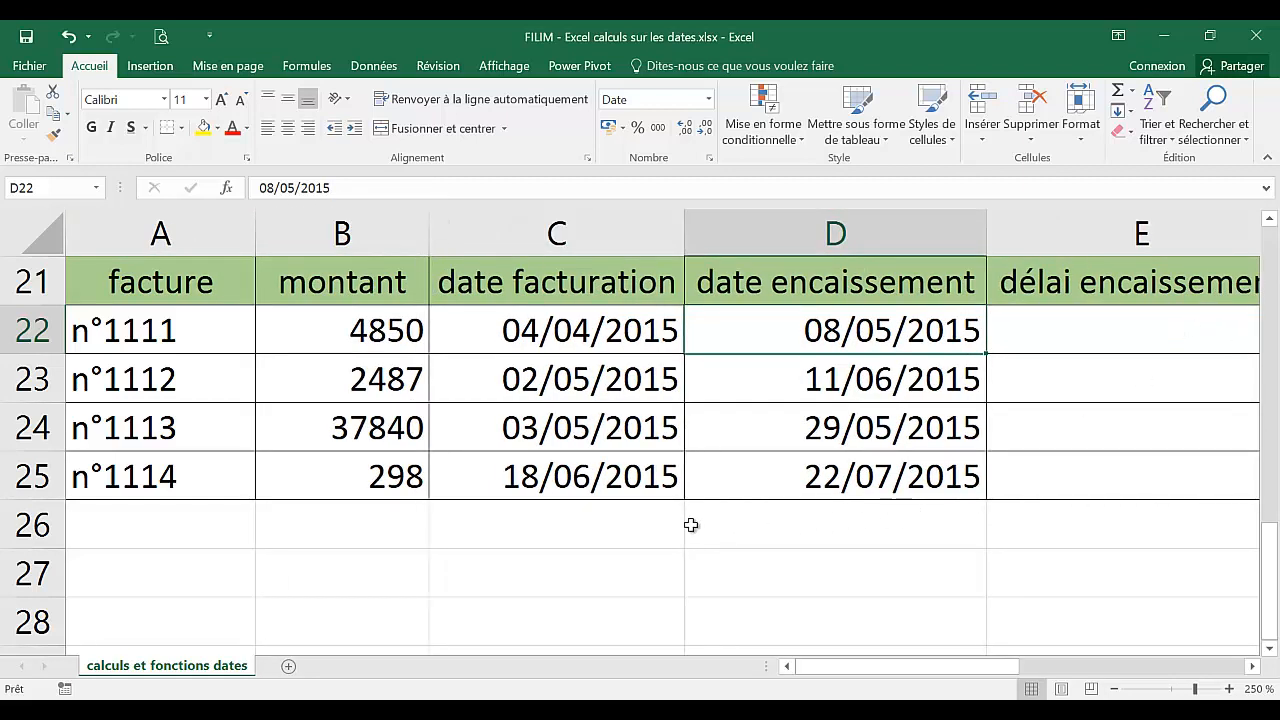
Enter a formula in E22 subtracting the billing date C22 from the payment date D22.
{"action": "scroll", "coordinate": [686, 523], "scroll_direction": "up", "scroll_amount": 1}
{"action": "scroll", "coordinate": [686, 523], "scroll_direction": "down", "scroll_amount": 1, "text": "ctrl"}
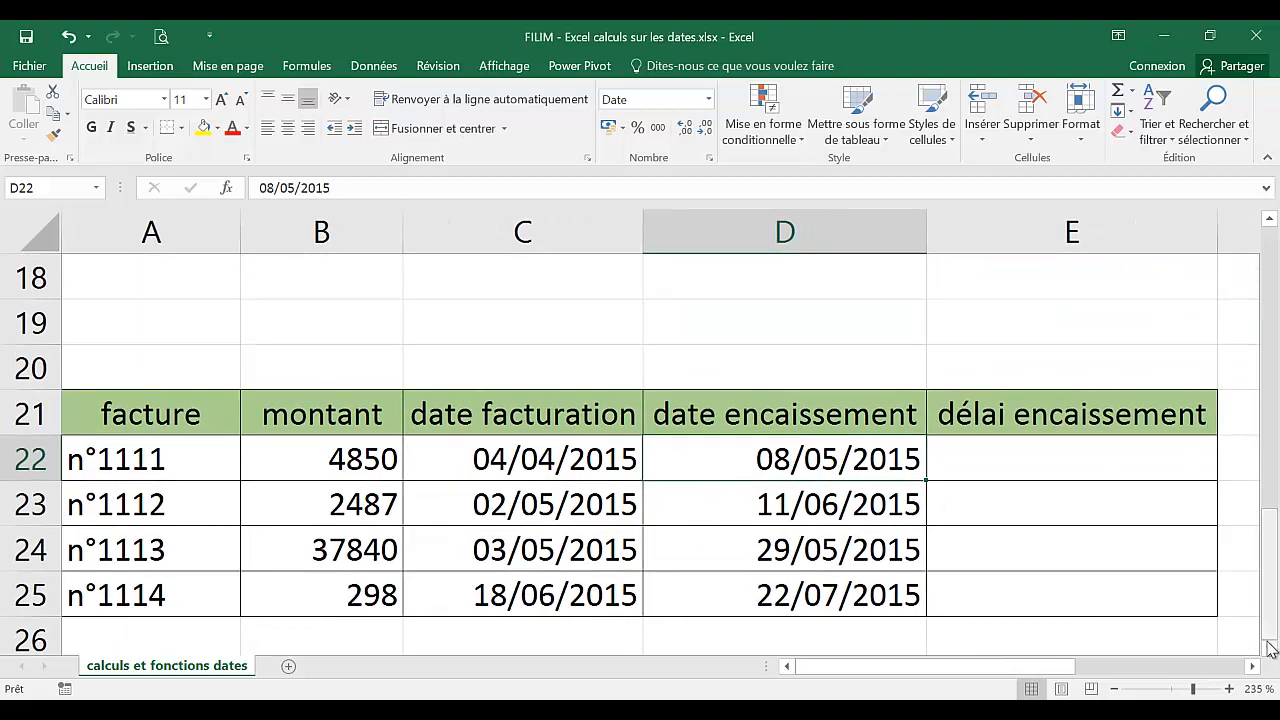
{"action": "scroll", "coordinate": [484, 293], "scroll_direction": "down", "scroll_amount": 1}
{"action": "left_click", "coordinate": [525, 340]}
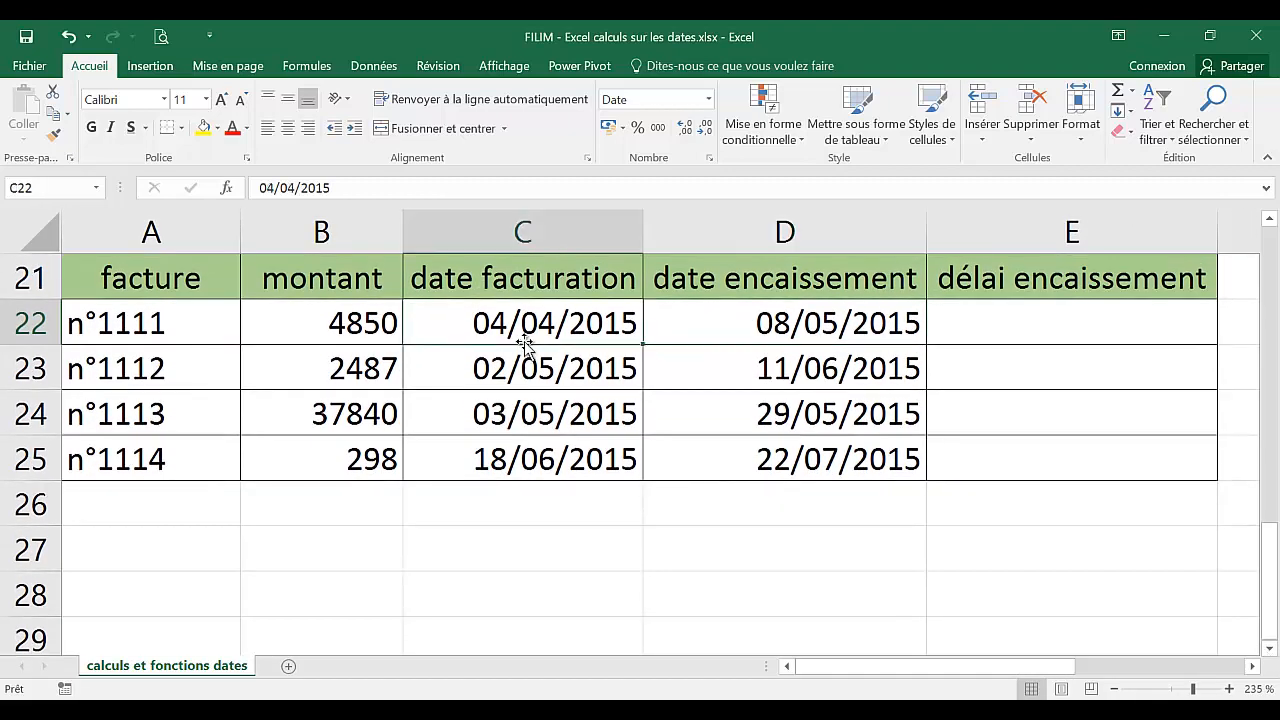
{"action": "left_click", "coordinate": [742, 340]}
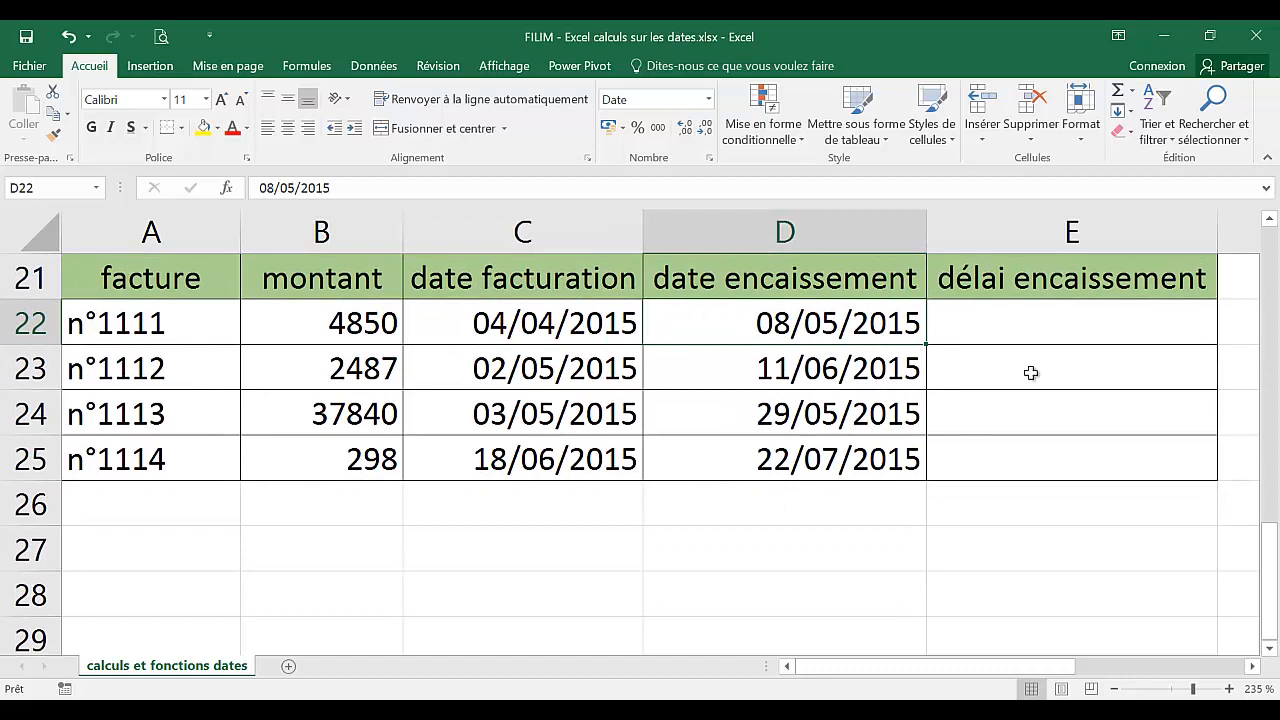
{"action": "left_click", "coordinate": [1040, 330]}
{"action": "type", "text": "="}
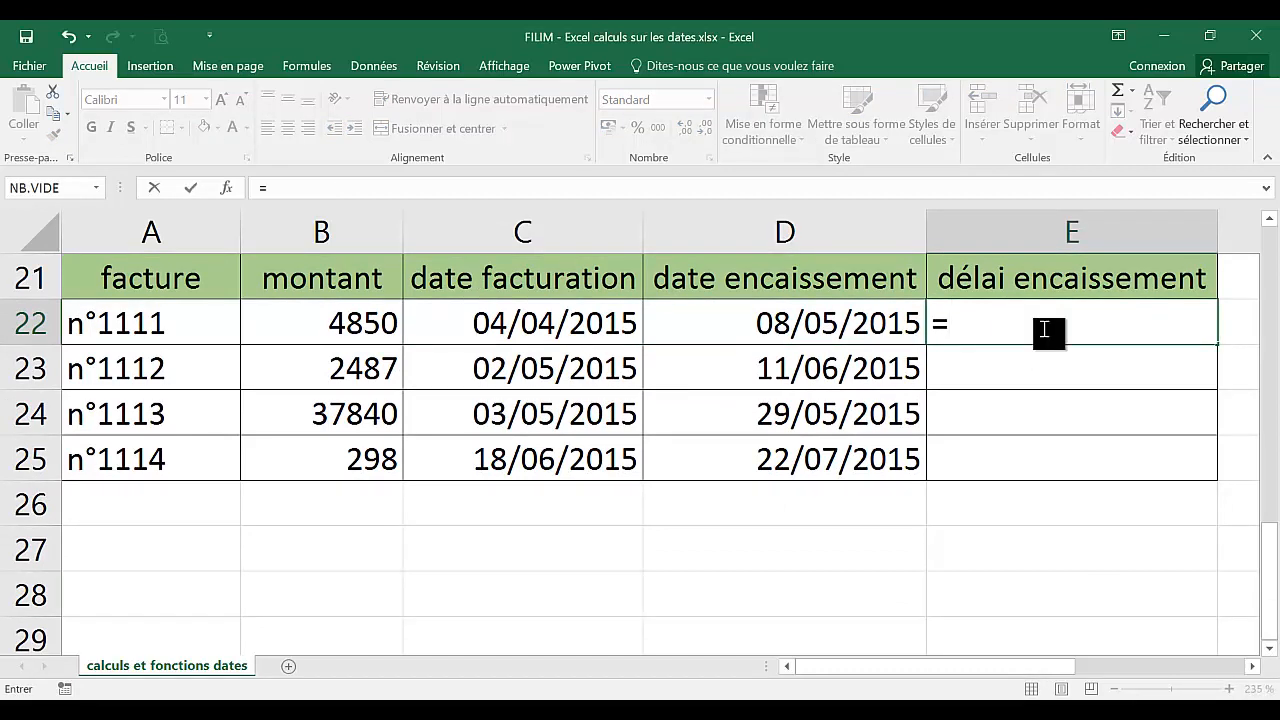
{"action": "left_click", "coordinate": [828, 326]}
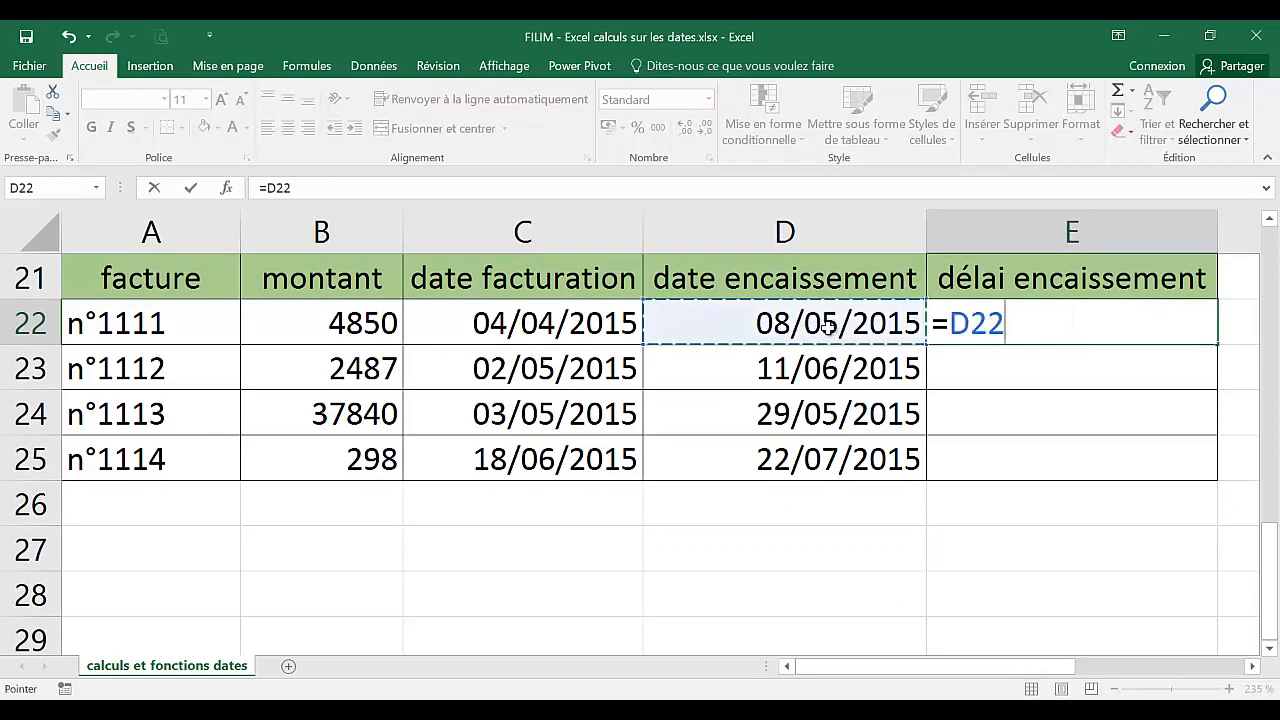
{"action": "type", "text": "-"}
{"action": "left_click", "coordinate": [596, 322]}
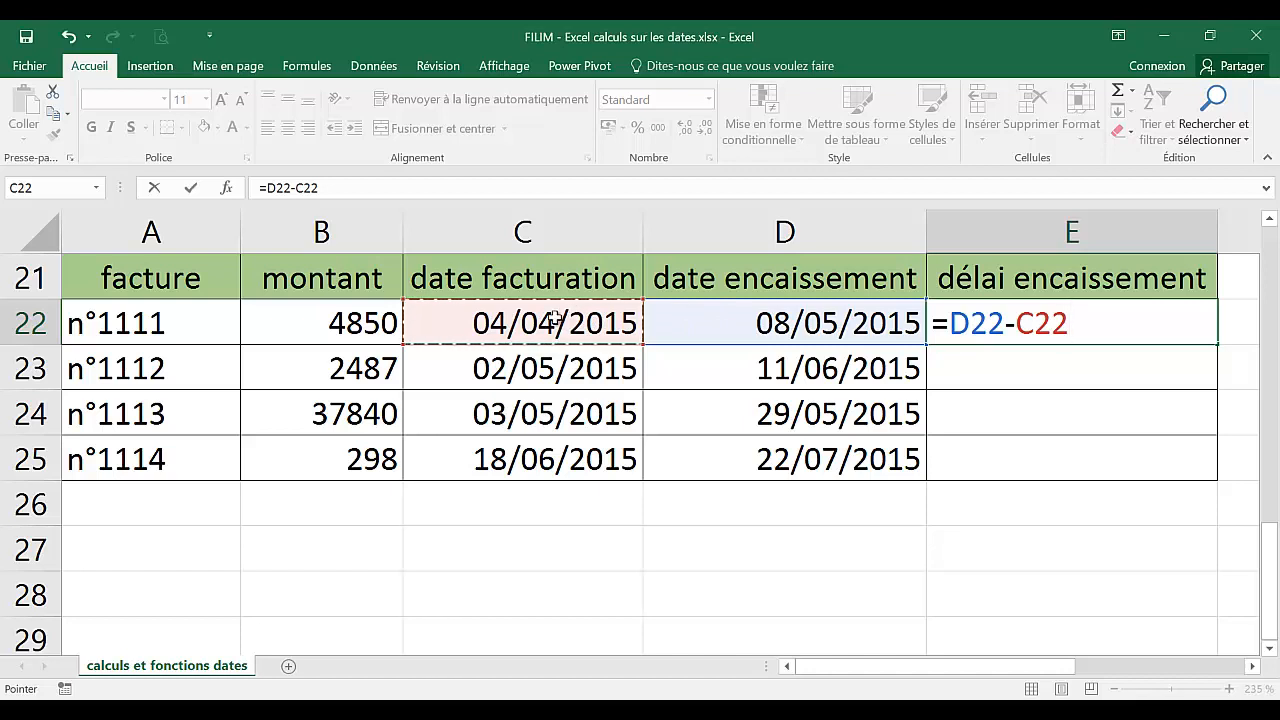
{"action": "key", "text": "Return"}
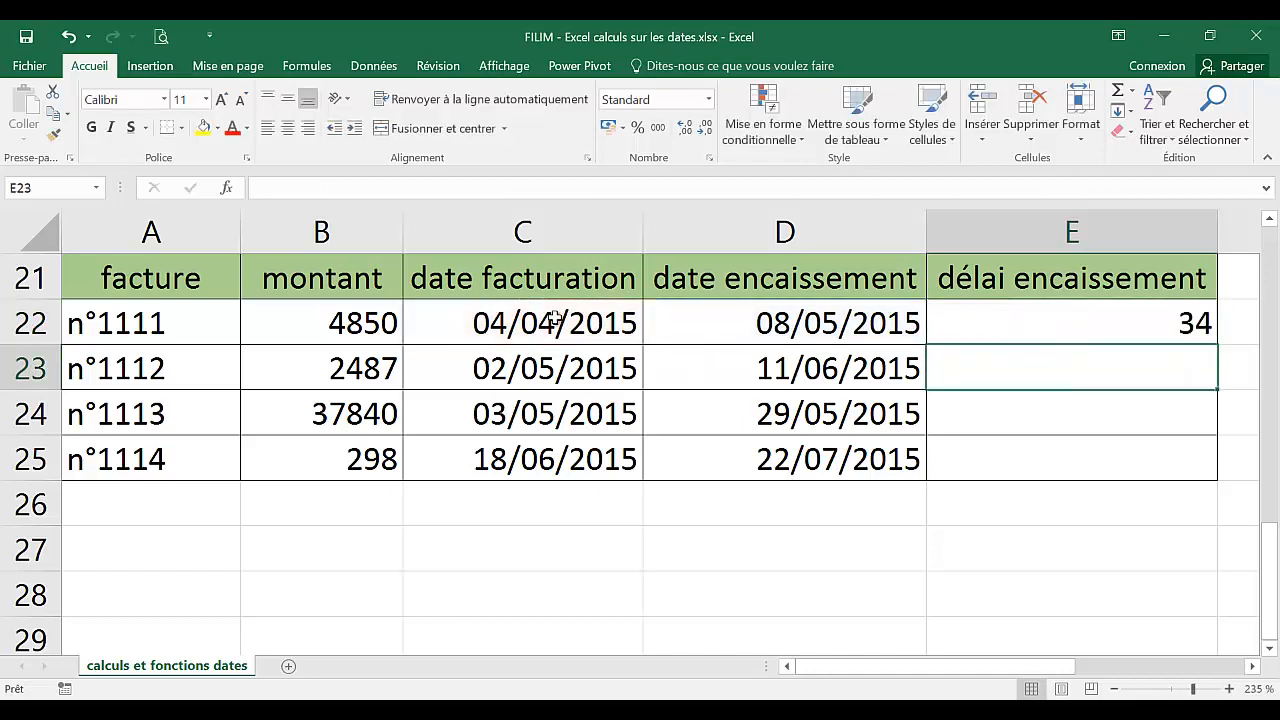
Format E22 as Date, then switch it back to Standard.
{"action": "left_click", "coordinate": [981, 323]}
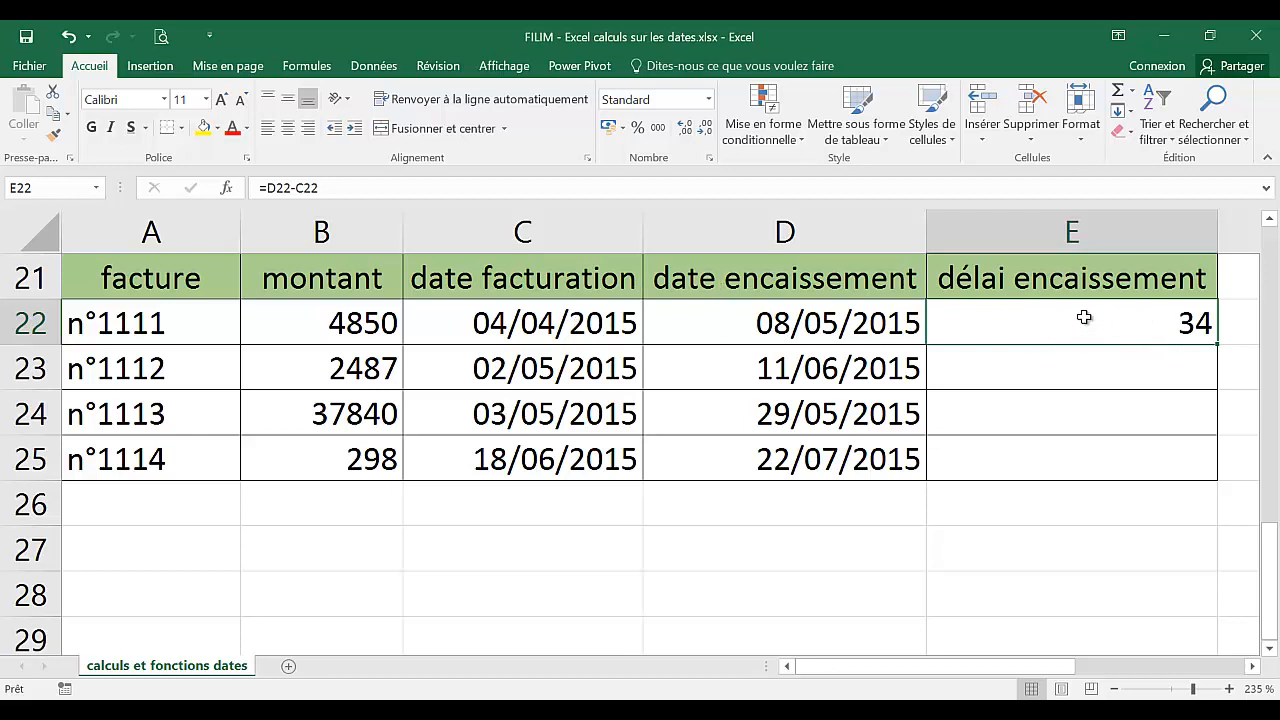
{"action": "left_click", "coordinate": [708, 99]}
{"action": "left_click", "coordinate": [724, 296]}
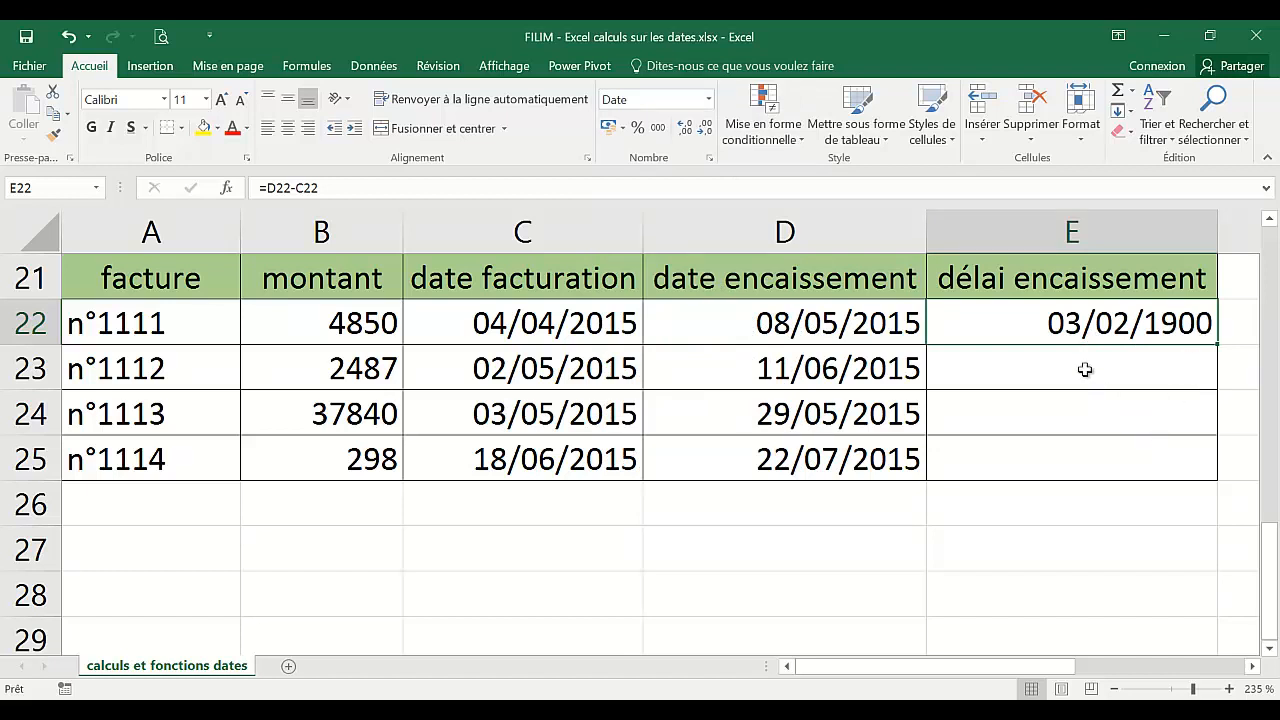
{"action": "left_click", "coordinate": [709, 101]}
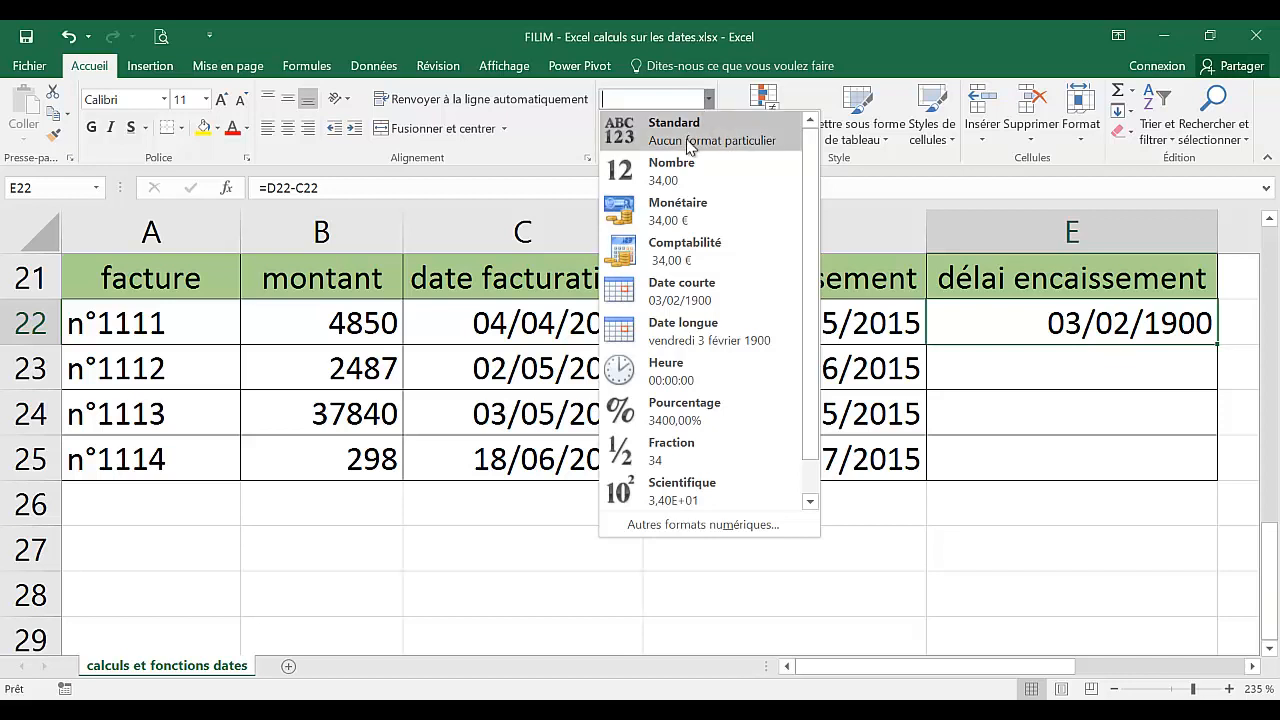
{"action": "left_click", "coordinate": [691, 140]}
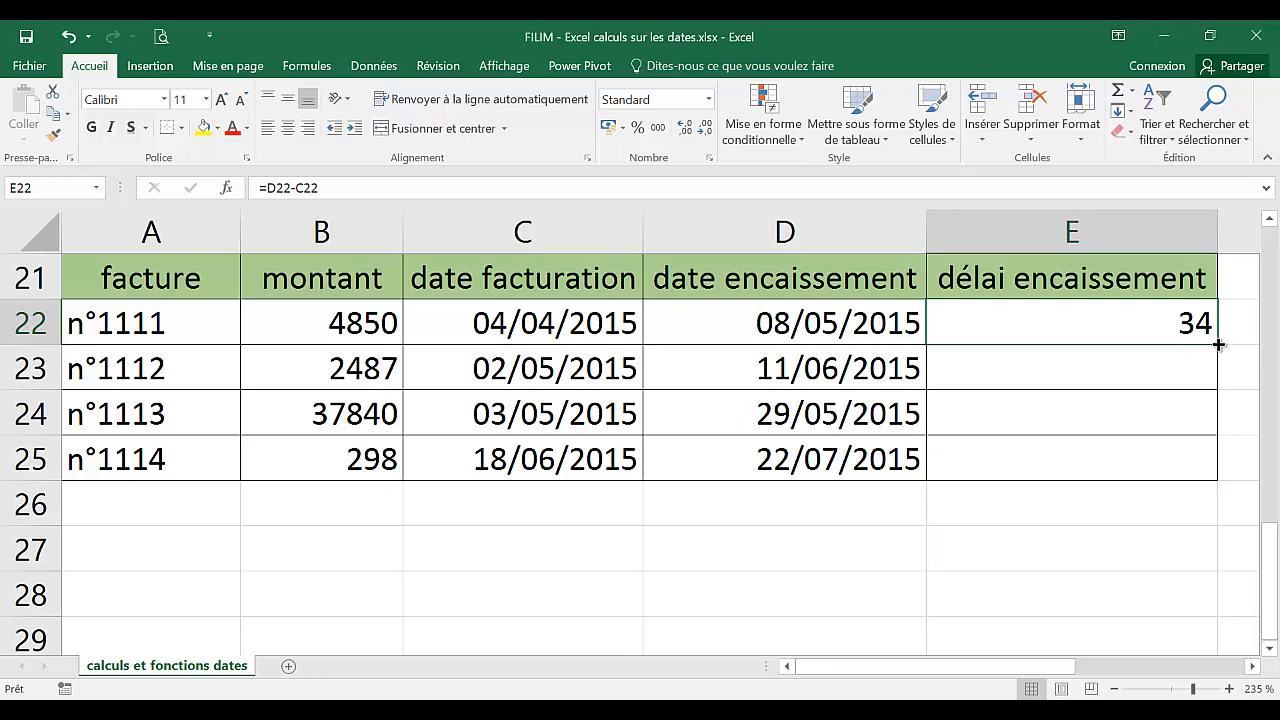
Fill E22's payment delay formula down to E25.
{"action": "left_click_drag", "start_coordinate": [1218, 345], "coordinate": [1215, 468]}
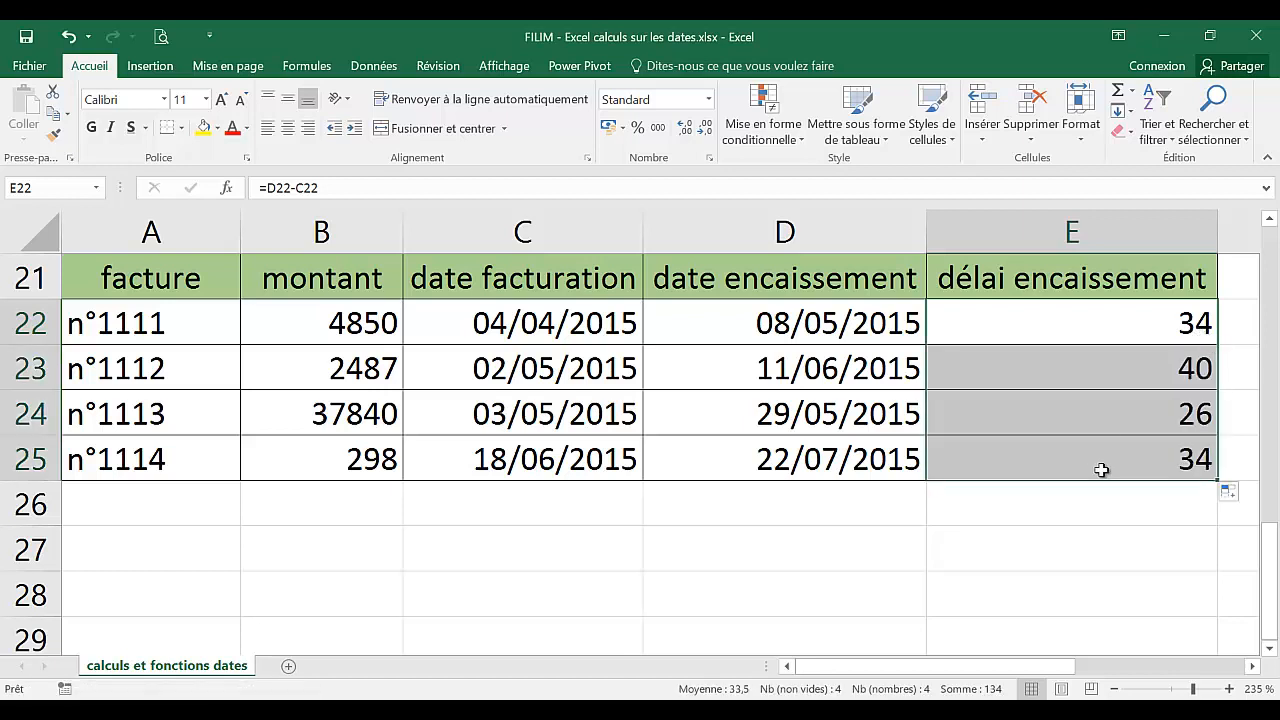
{"action": "left_click", "coordinate": [568, 559]}
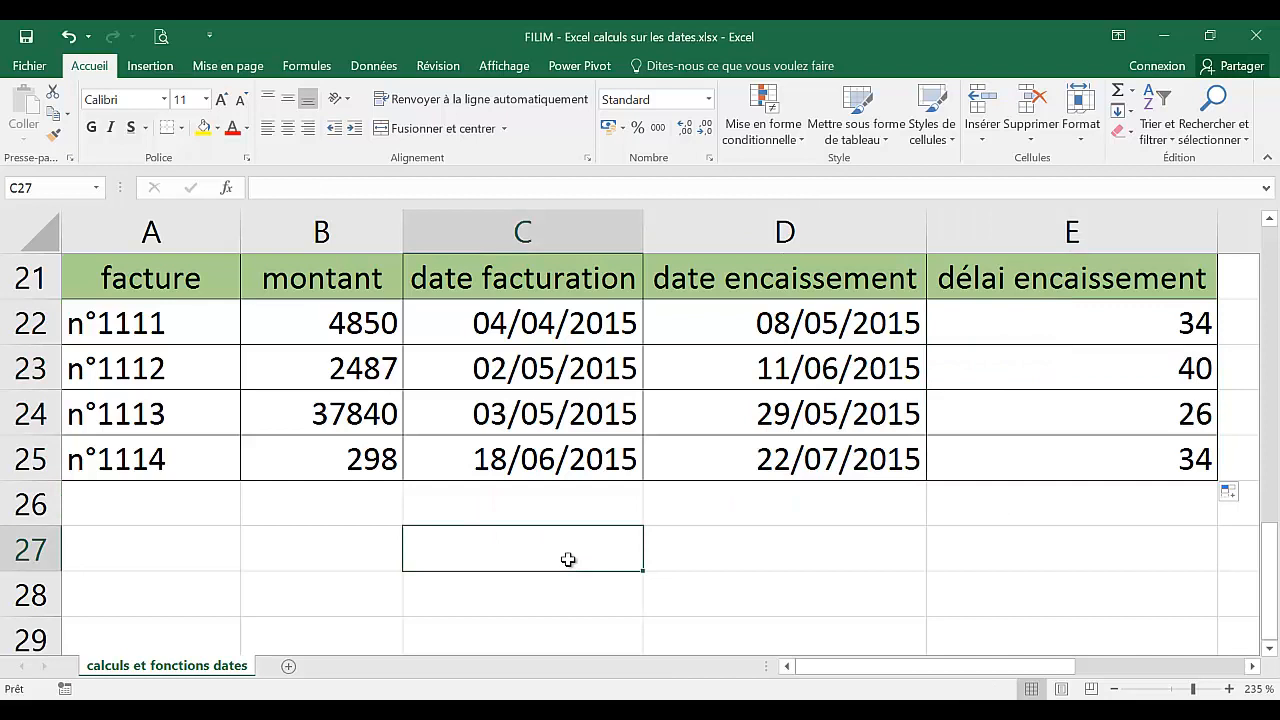
{"action": "left_click", "coordinate": [717, 371]}
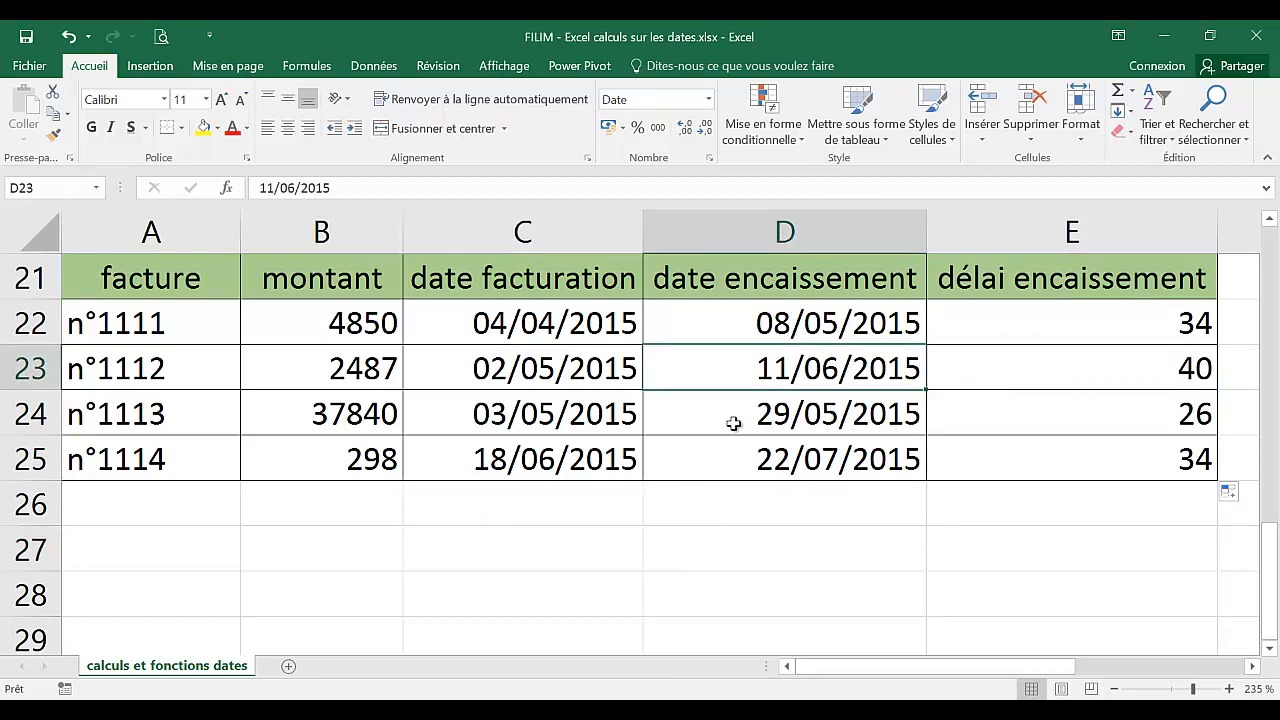
{"action": "left_click", "coordinate": [736, 416]}
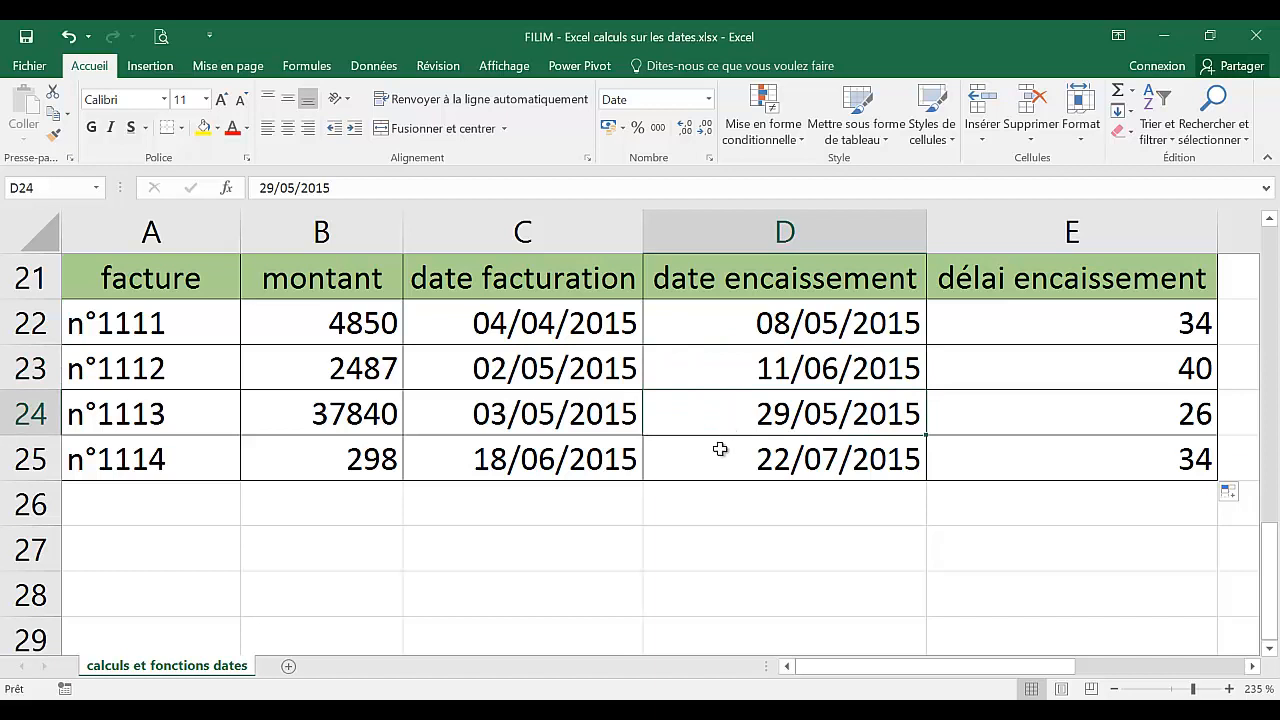